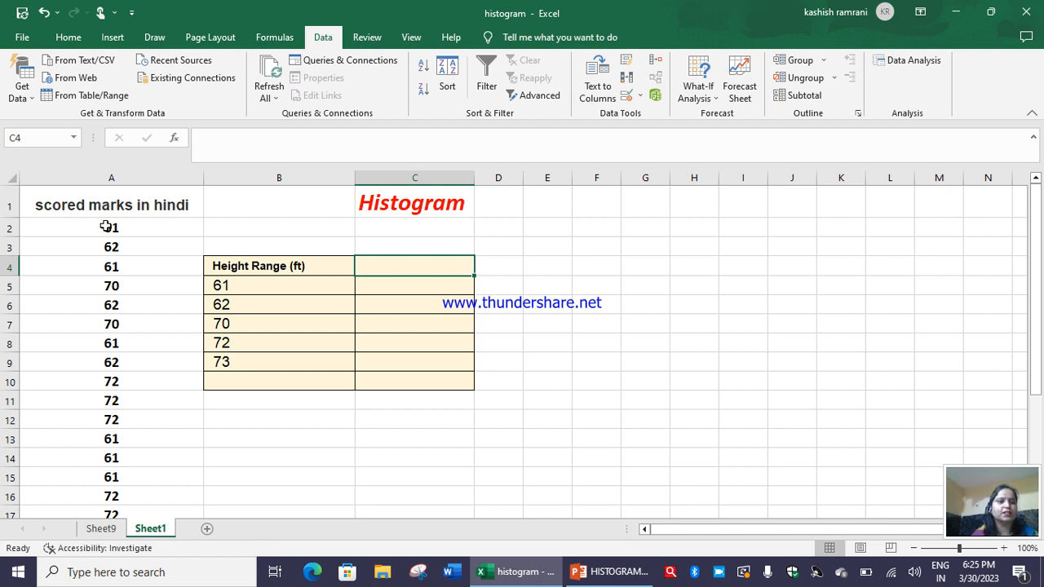
Step: Examine the Hindi marks in column A and compare them with the range values 61 and 62 in column B
left_click_drag(113, 233, 128, 446)
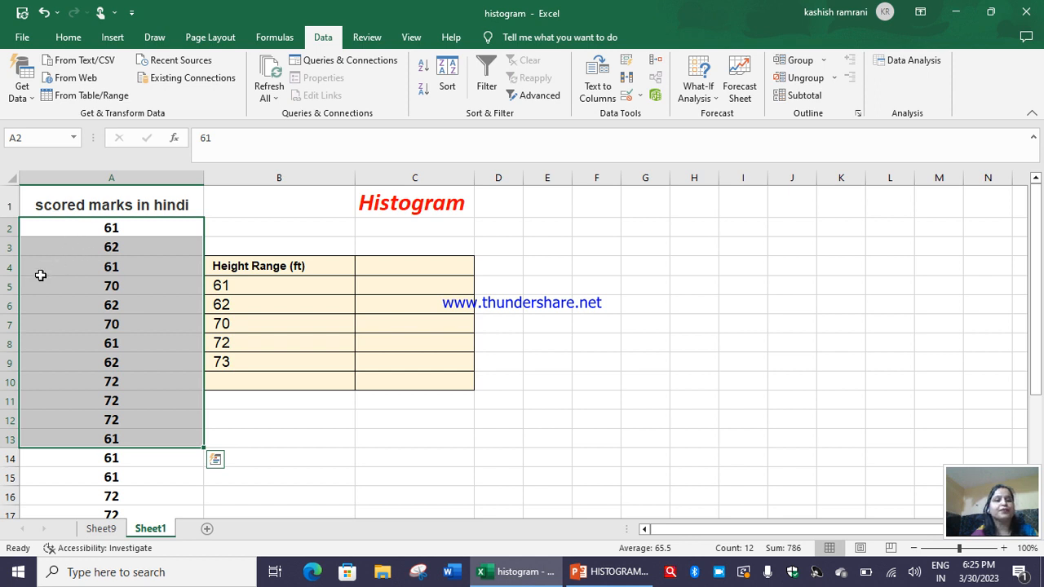
left_click(135, 227)
left_click(122, 267)
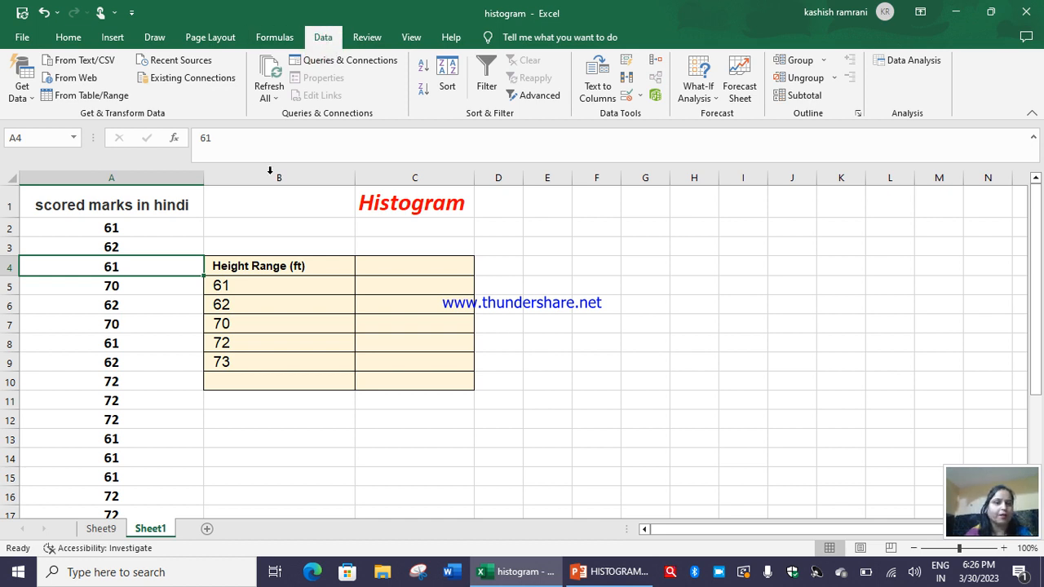
left_click(233, 284)
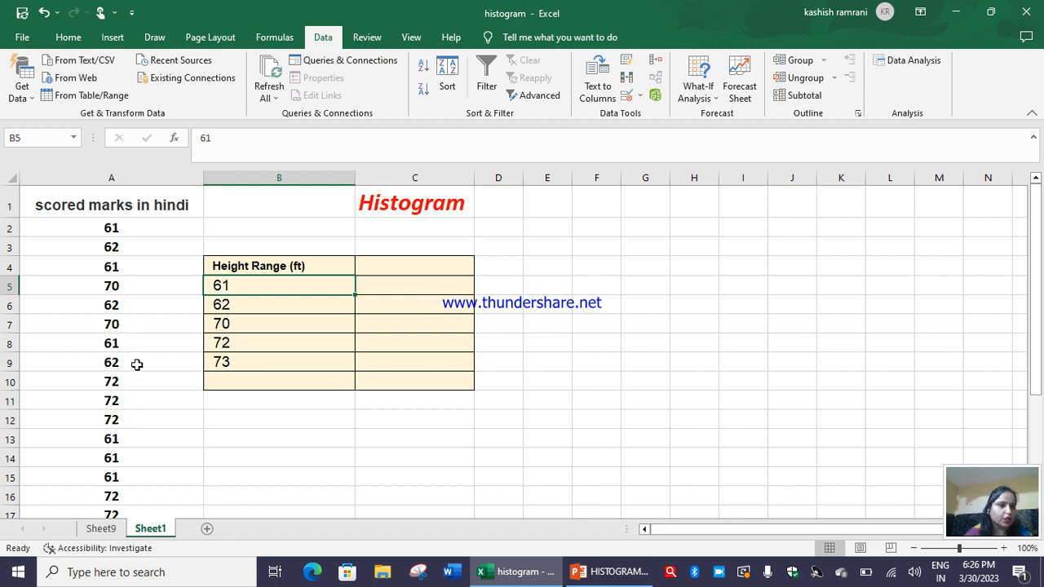
left_click(157, 232)
left_click(226, 284)
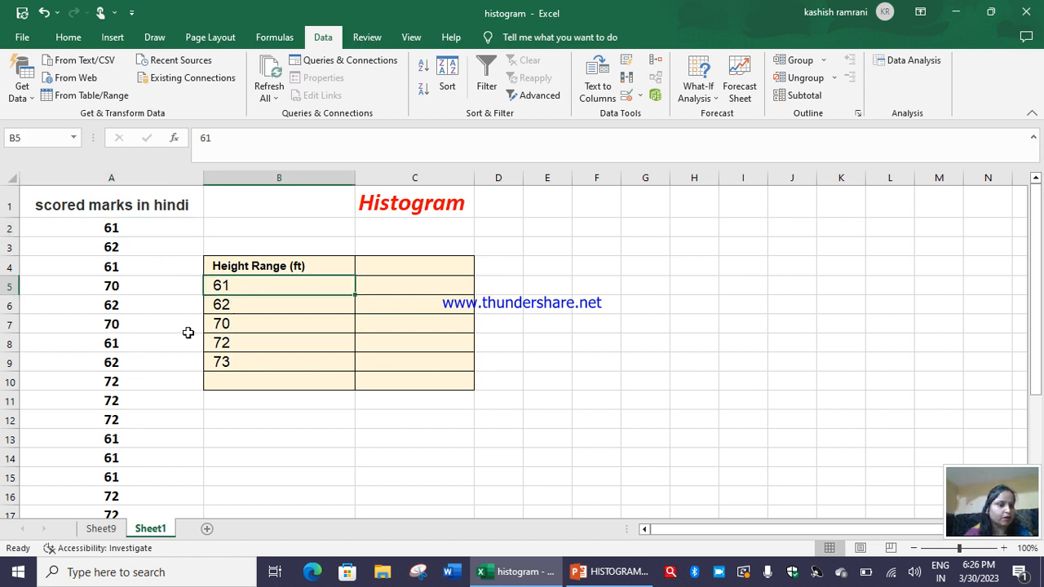
left_click(132, 310)
left_click(233, 303)
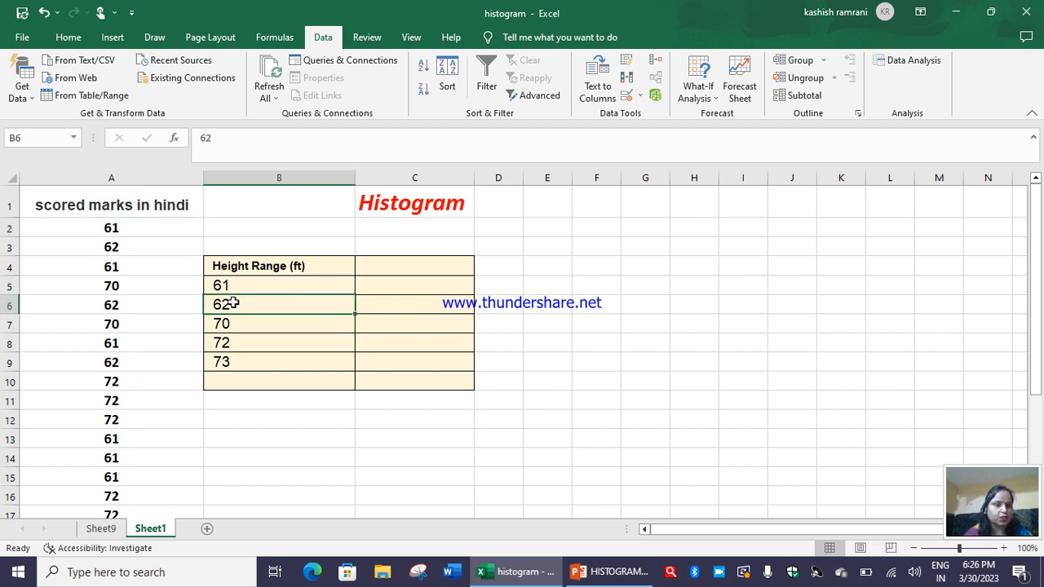
Step: Enter the heading "frequency" in cell C4, beside the Height Range (ft) heading
left_click(390, 269)
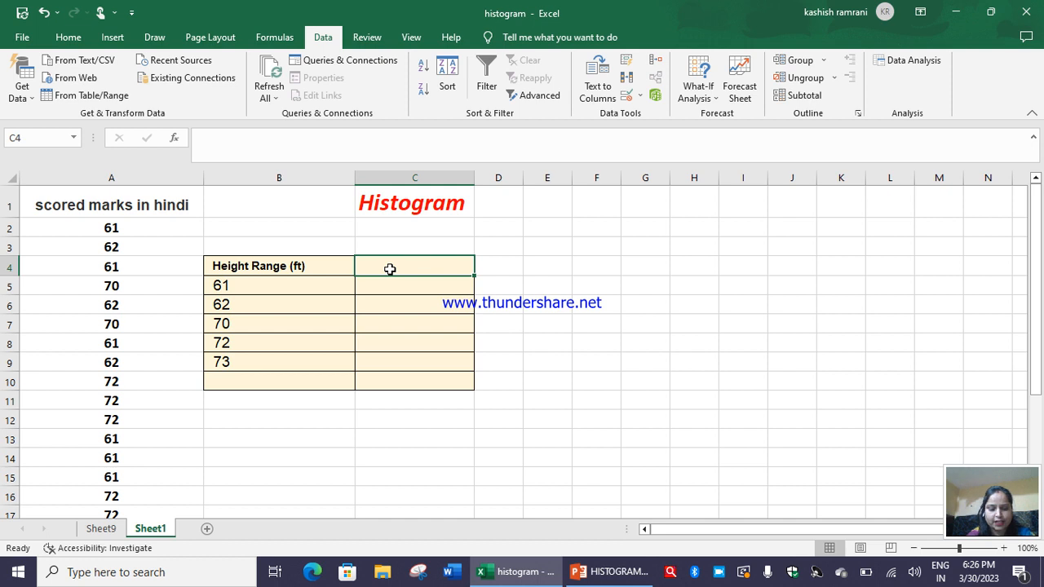
type("freq")
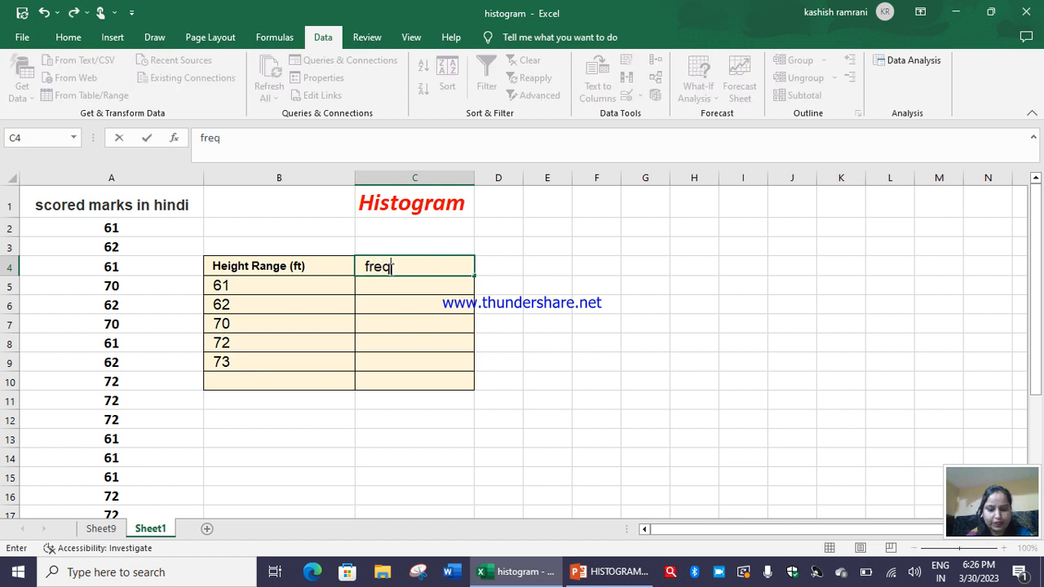
type("uency")
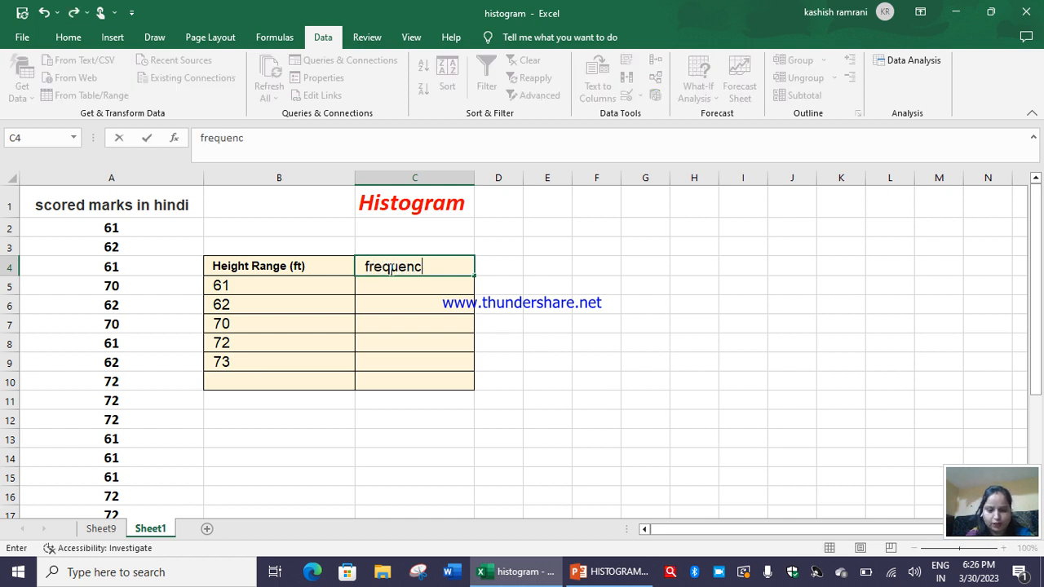
Step: Enter the formula =FREQUENCY(A2:A26,B5:B9) in cell C5, using the marks as data and the height range as bins
left_click(379, 290)
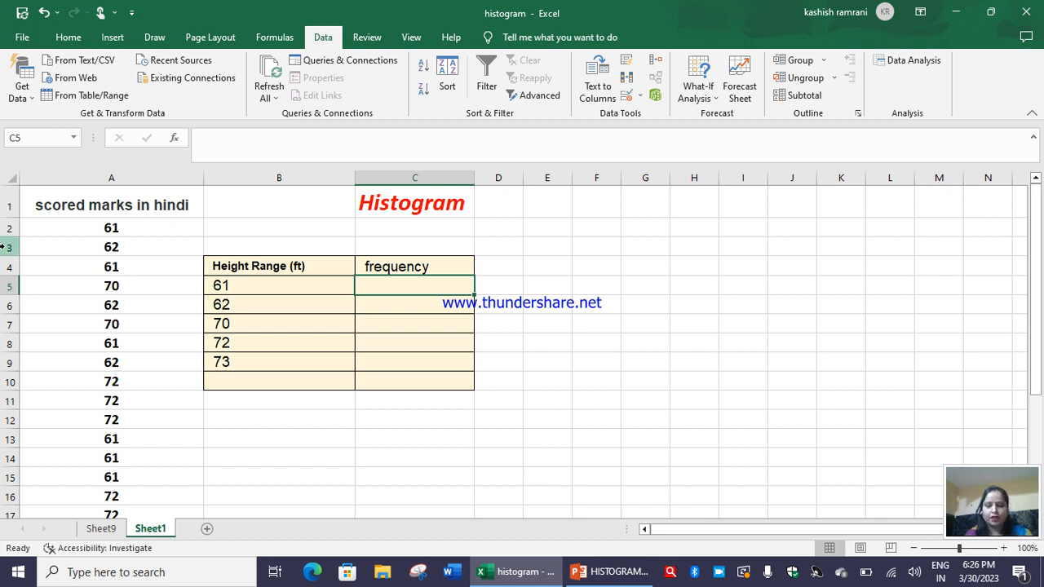
type("=fre")
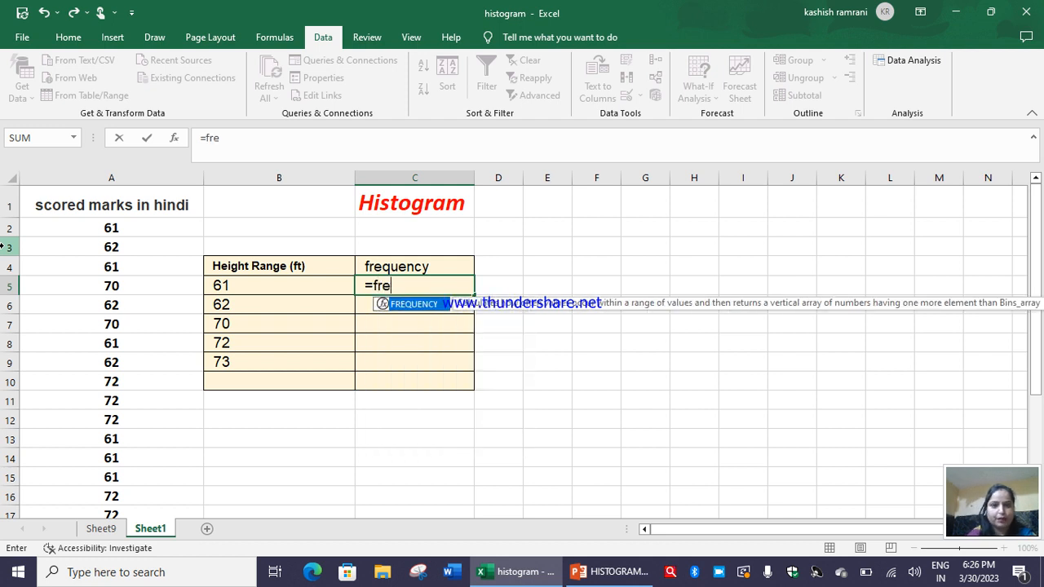
key("Tab")
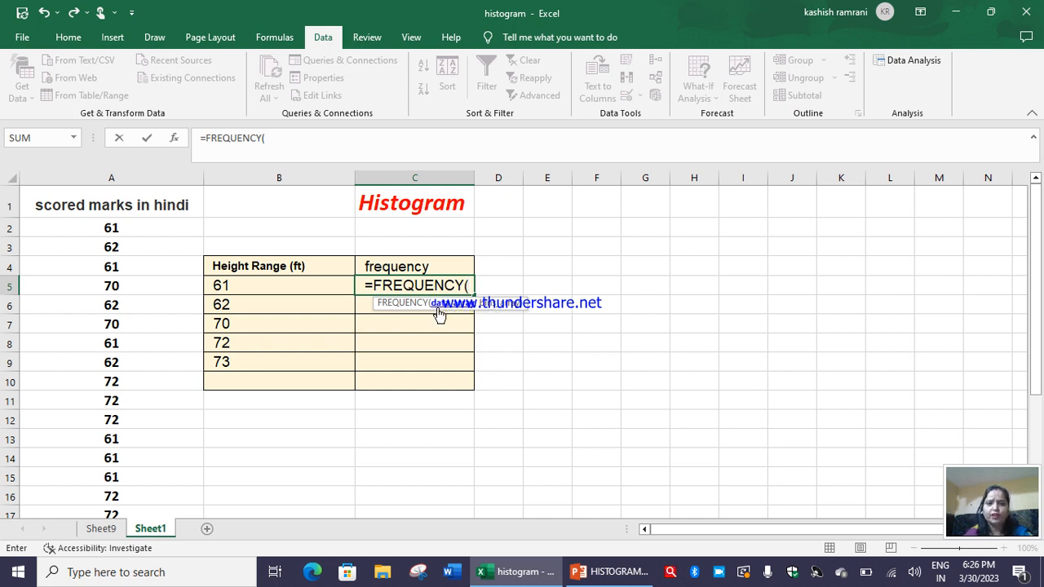
left_click_drag(111, 229, 136, 485)
scroll(273, 420, "up", 3)
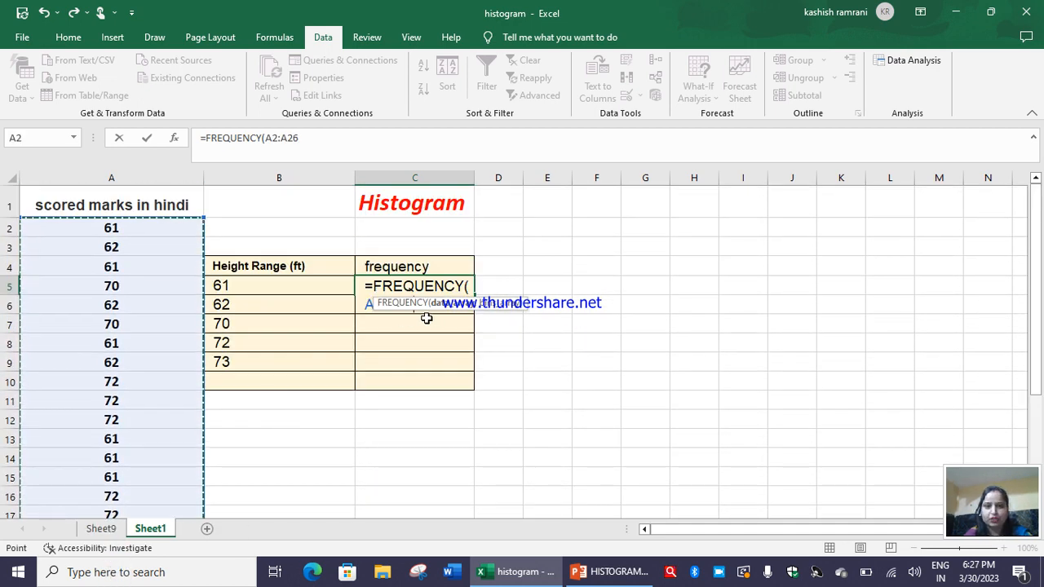
type(",")
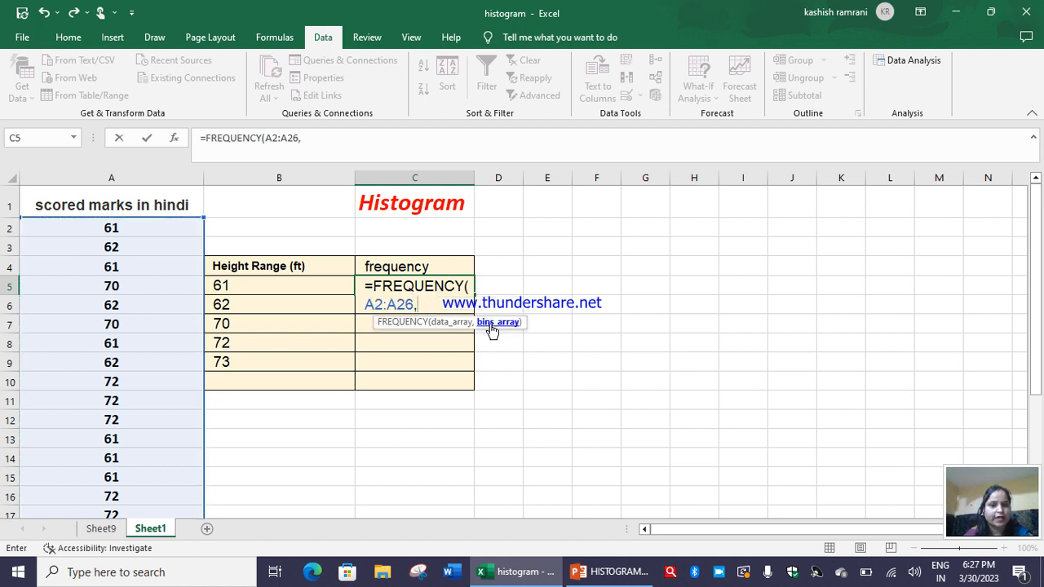
left_click(250, 291)
left_click_drag(248, 307, 244, 361)
left_click(244, 361)
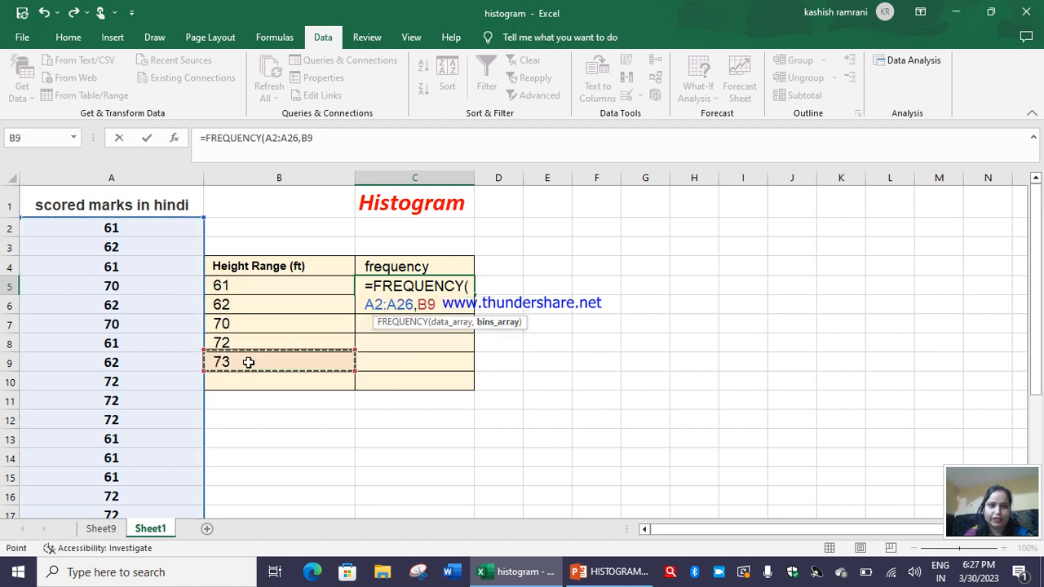
left_click_drag(238, 289, 240, 354)
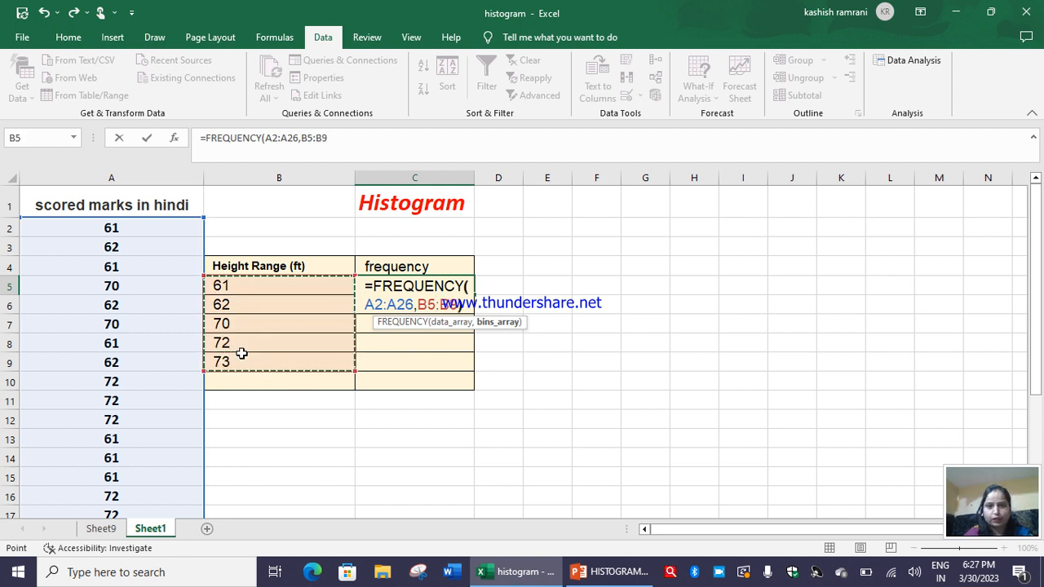
type(")")
key("Return")
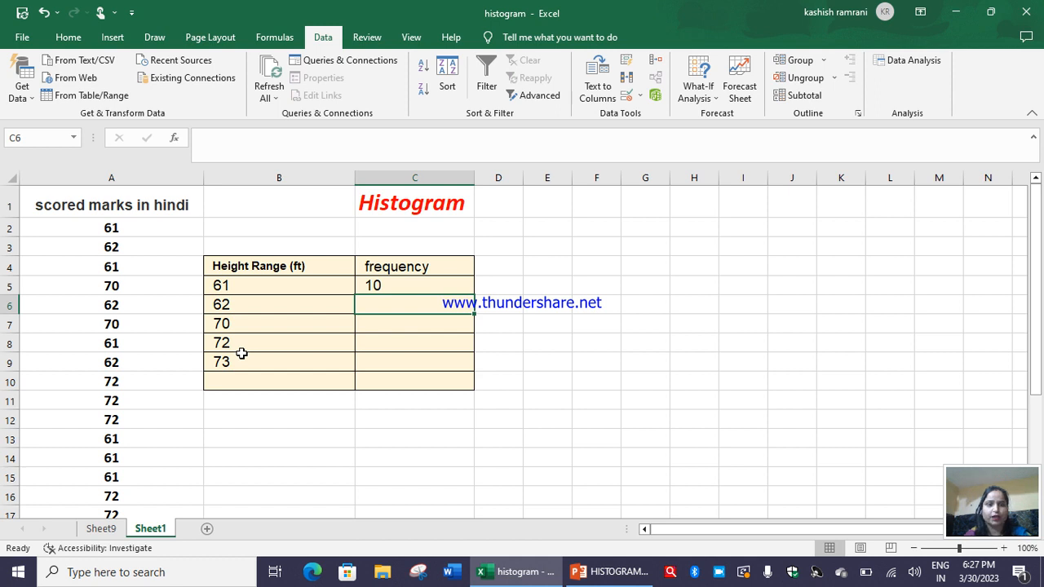
Step: Fill the FREQUENCY formula from C5 down through C9
left_click(256, 290)
left_click(415, 283)
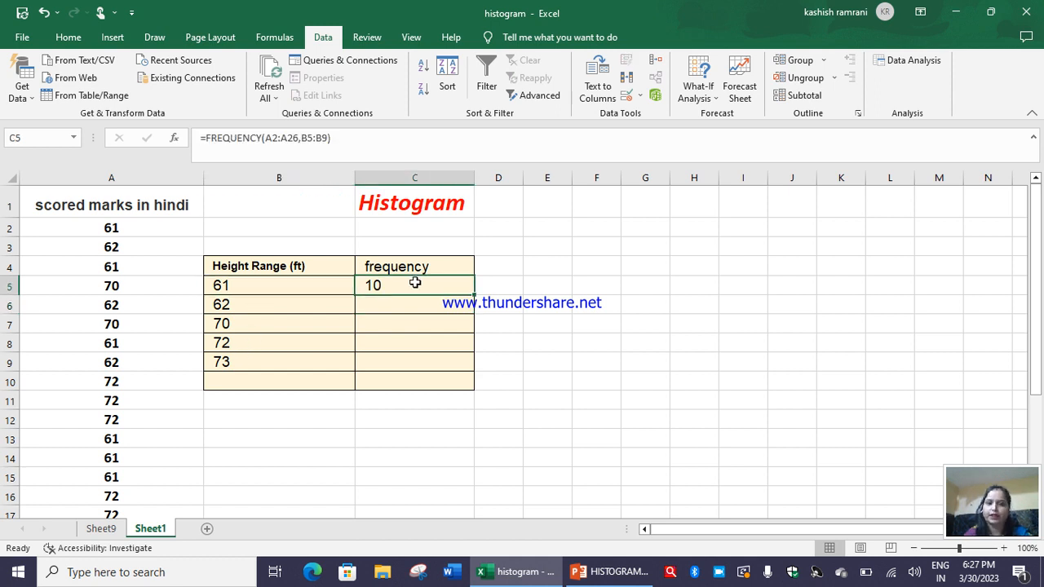
left_click_drag(474, 294, 473, 365)
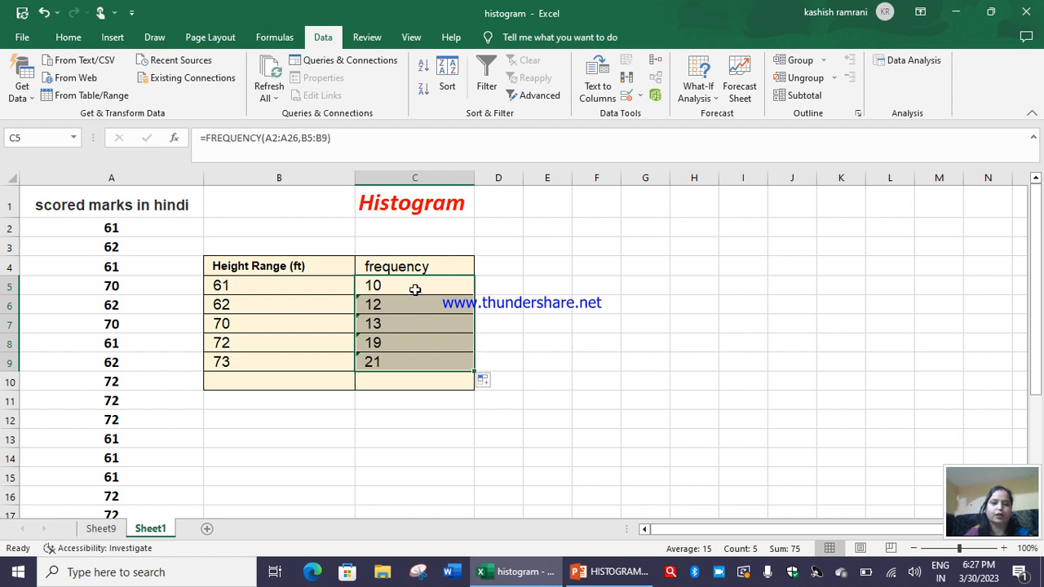
Step: Narrow column B so it just fits the Height Range (ft) heading
left_click(244, 291)
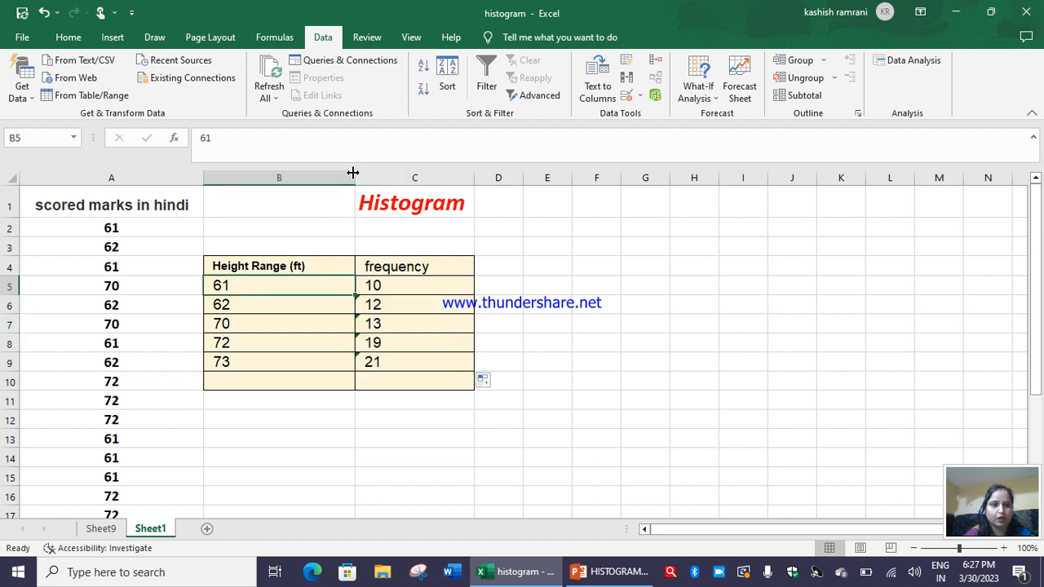
left_click_drag(352, 173, 309, 209)
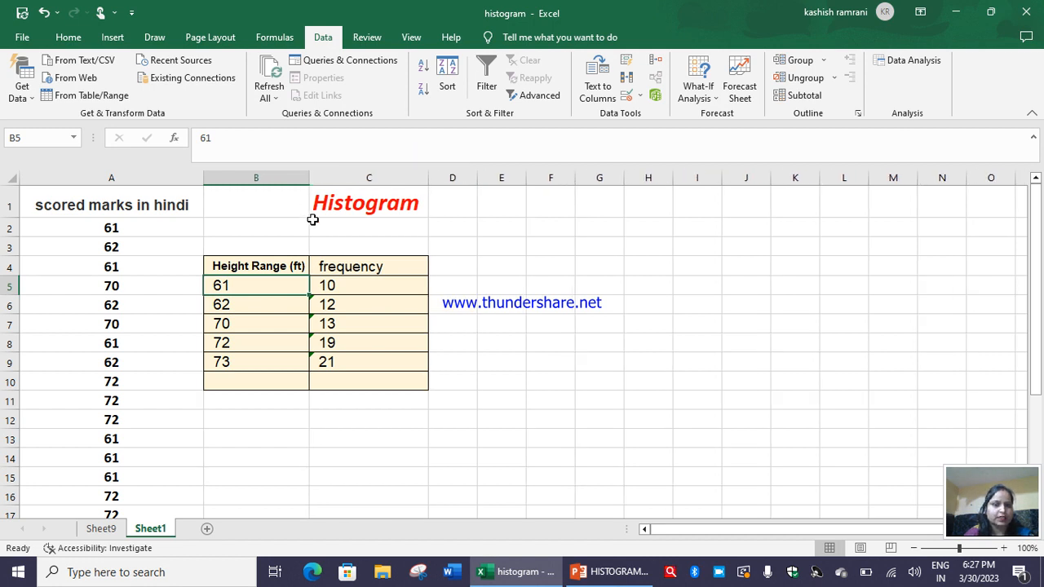
left_click(371, 302)
left_click(492, 269)
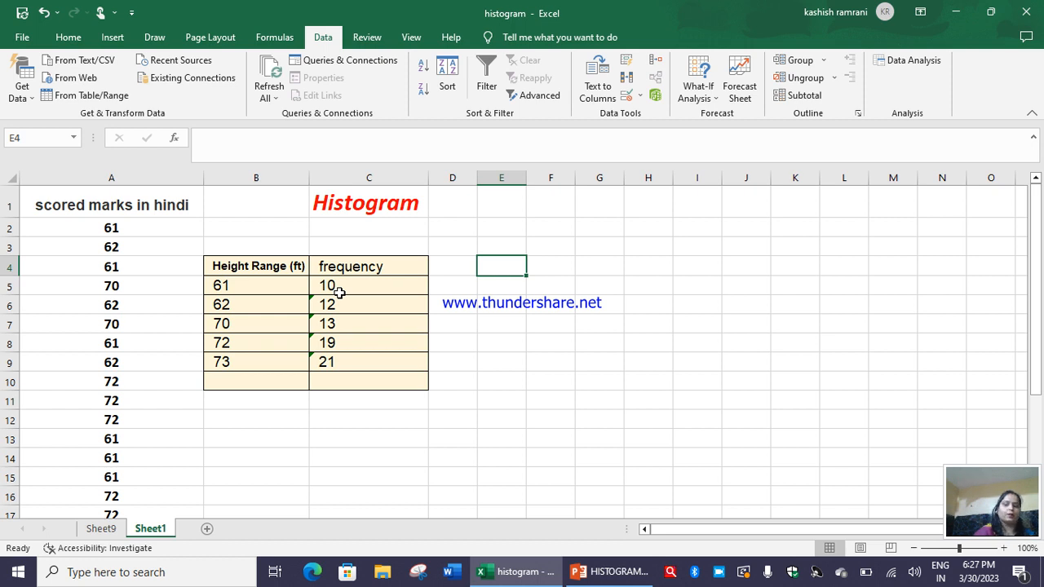
Step: Restore the full ribbon display and open the list of Data Analysis tools
double_click(324, 38)
left_click(325, 37)
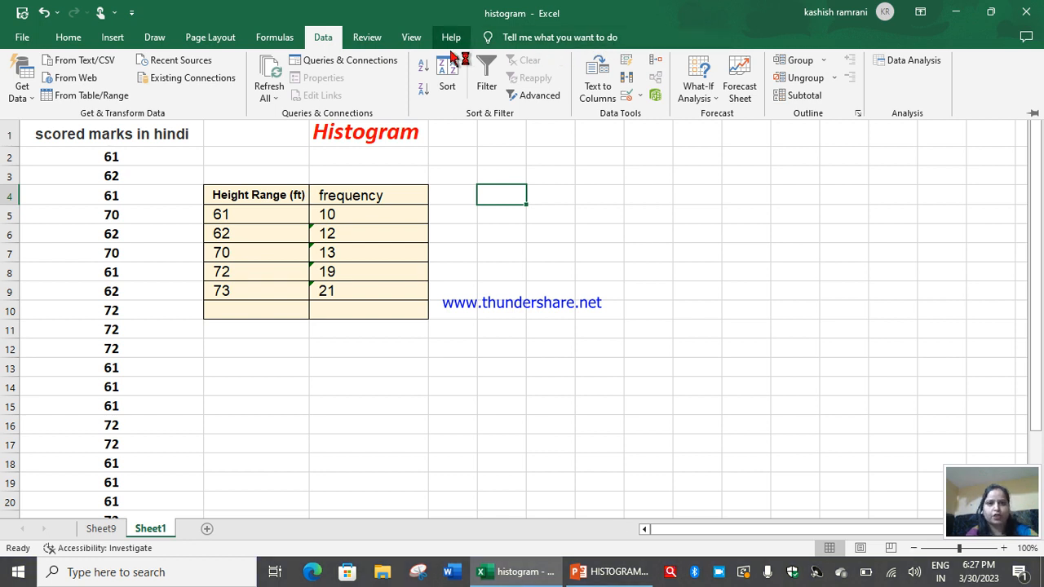
key("ctrl+F1")
left_click(799, 198)
left_click(913, 63)
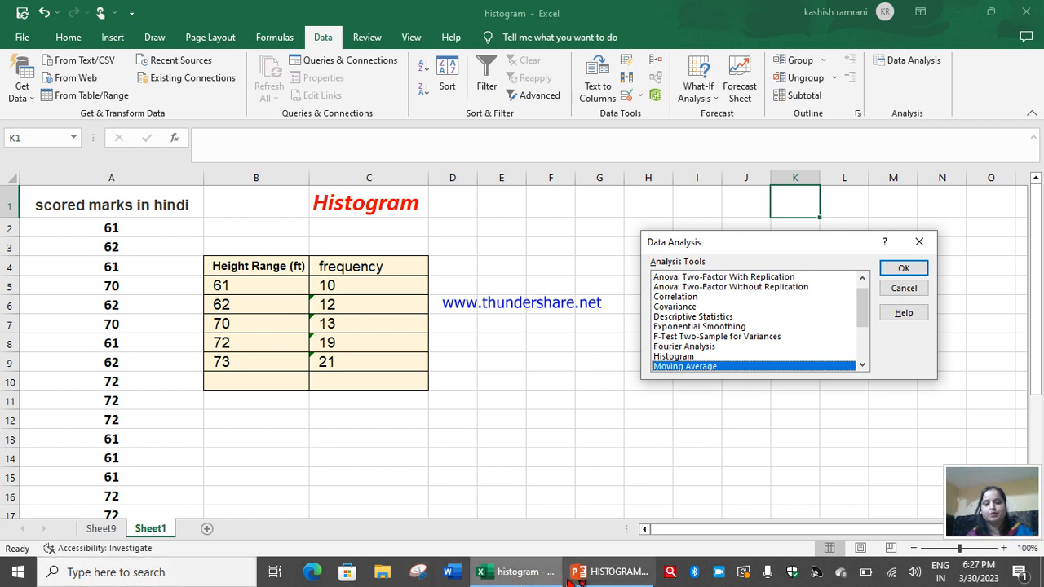
Step: Switch to the HISTOGRAM presentation in PowerPoint and review its slide show on loading the Analysis ToolPak and choosing the Histogram tool
left_click(618, 575)
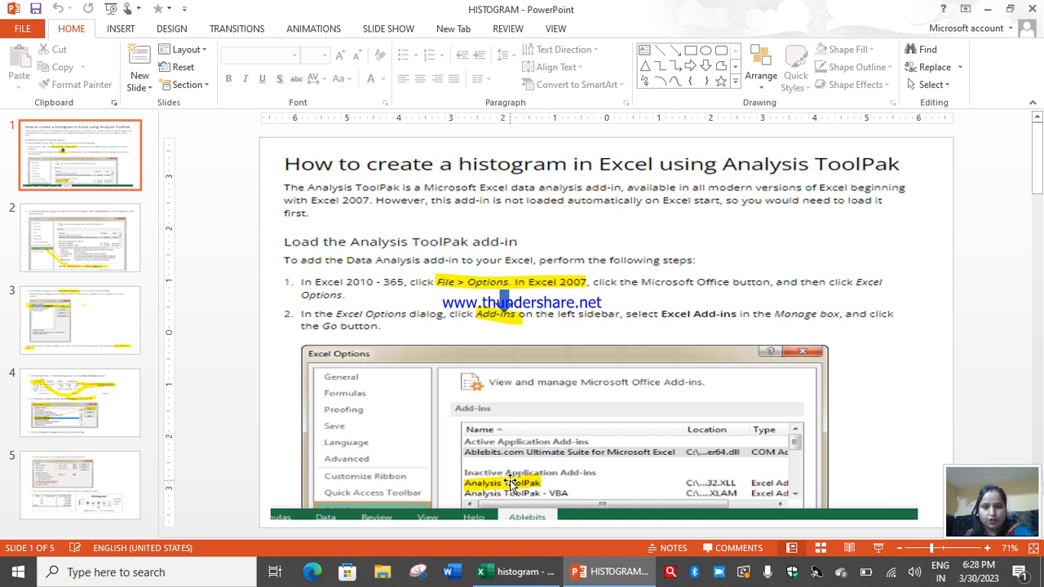
key("F5")
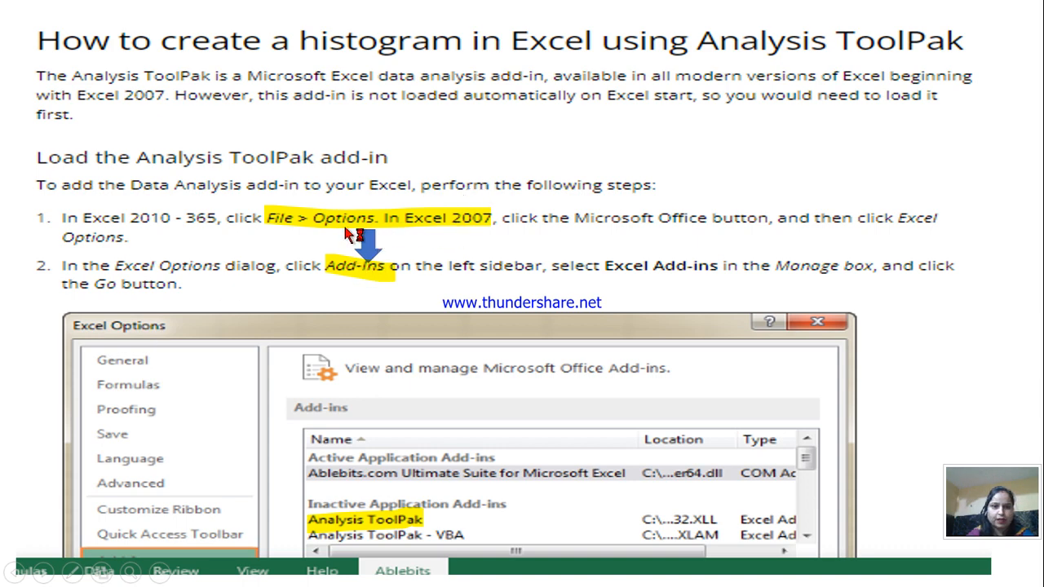
left_click(447, 338)
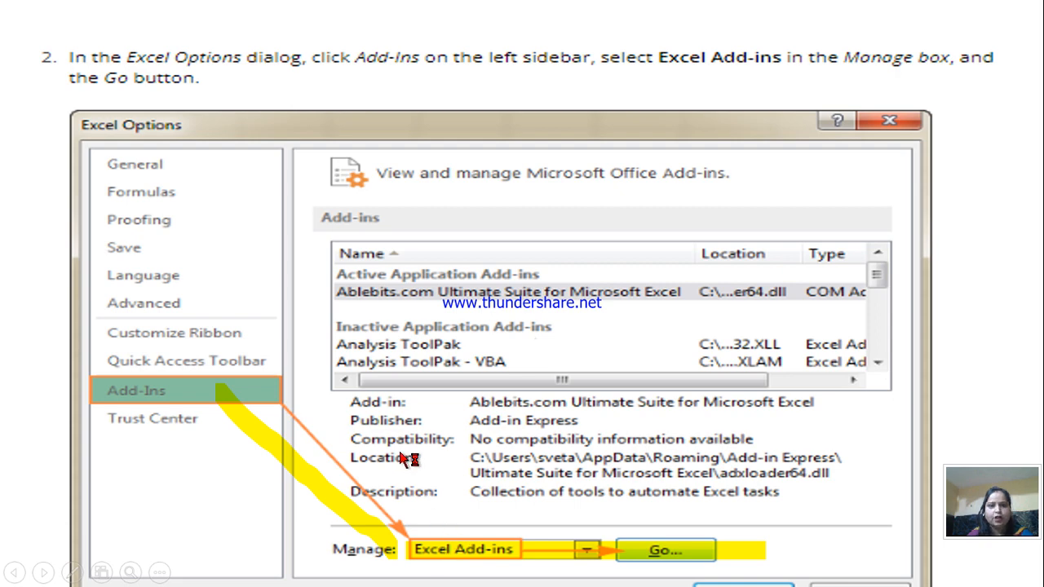
left_click(412, 356)
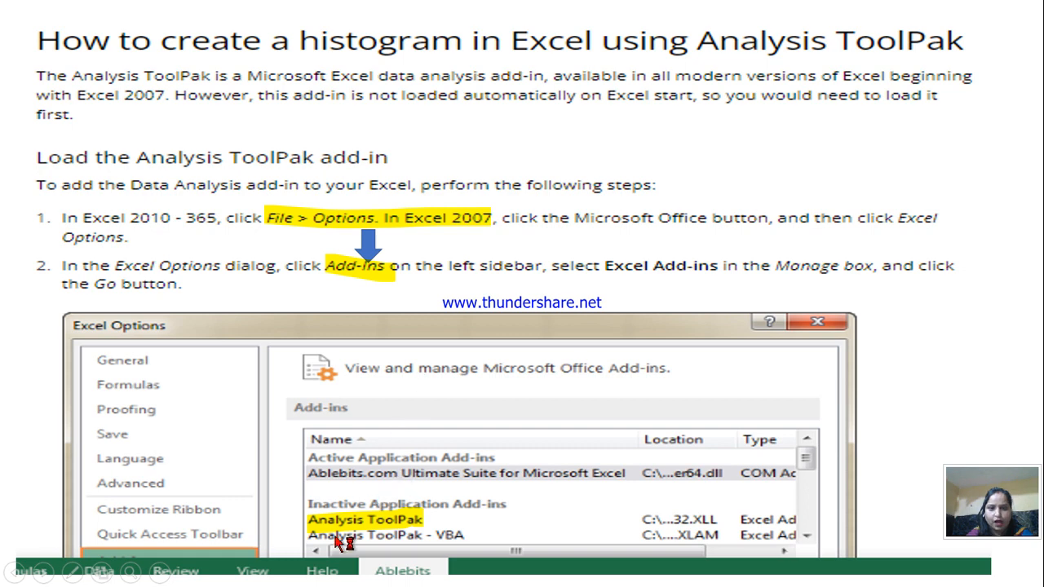
left_click(432, 479)
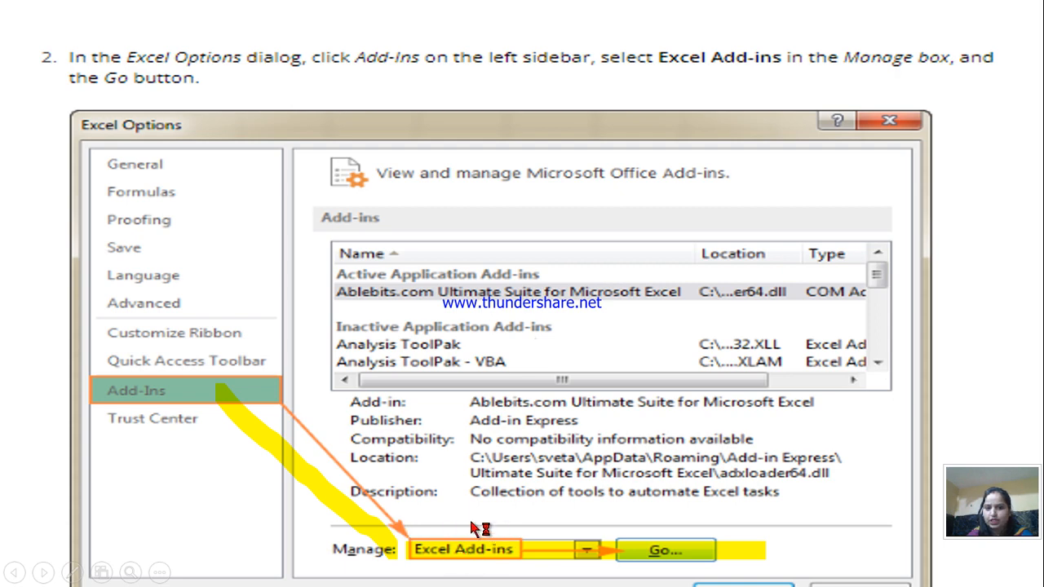
left_click(494, 458)
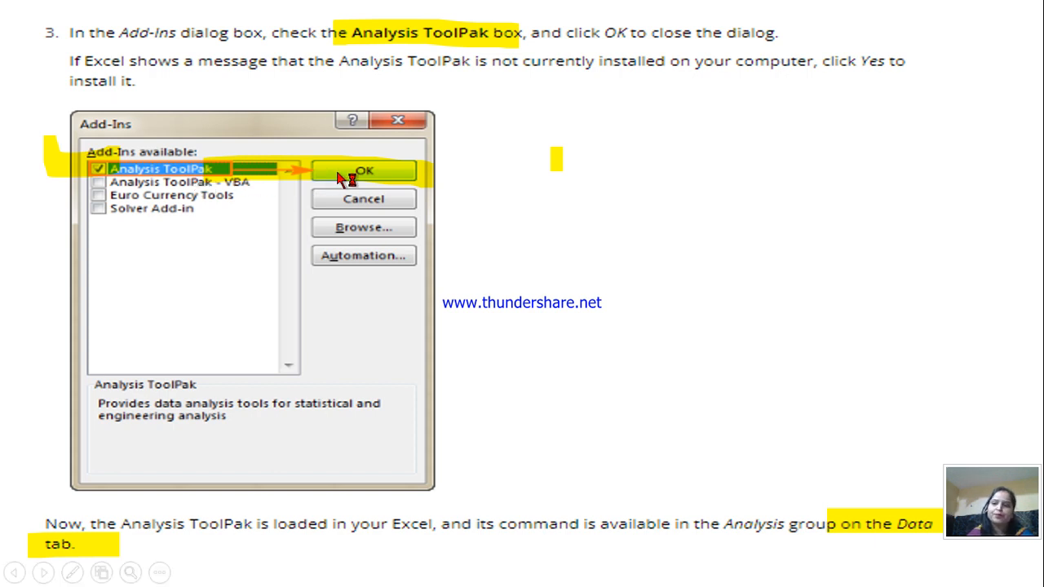
left_click(404, 382)
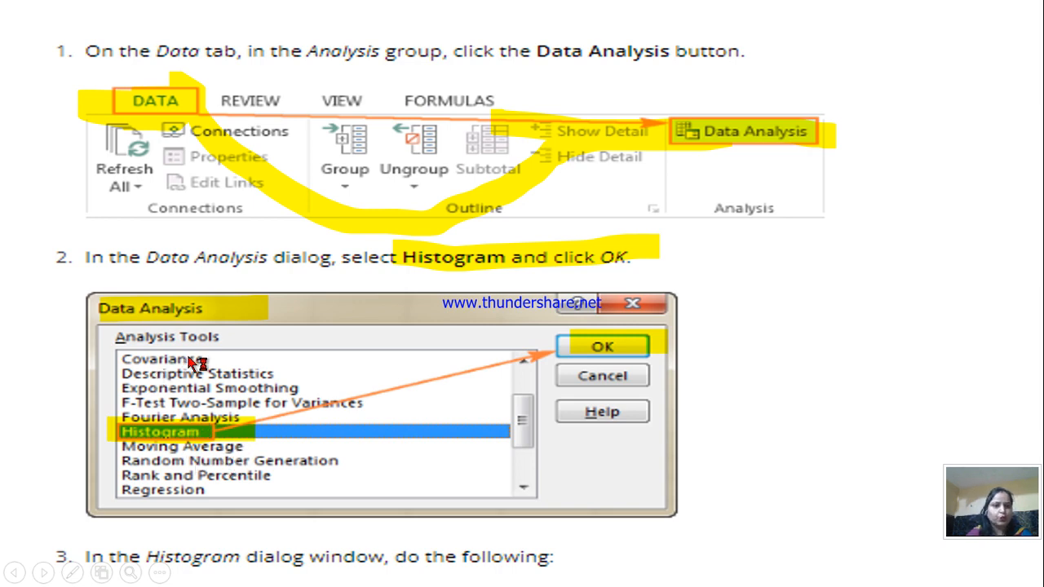
key("Right")
left_click(229, 436)
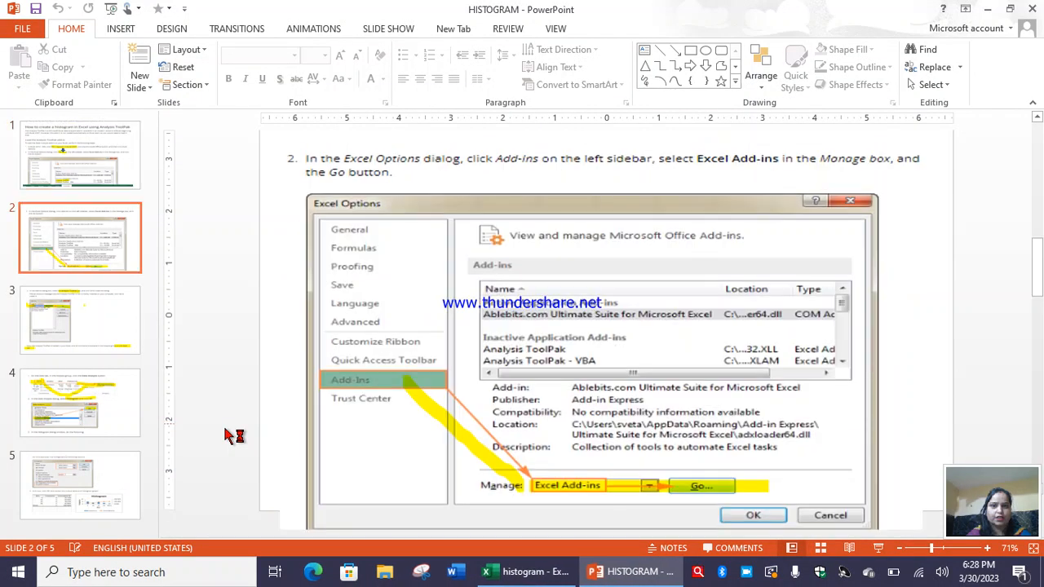
Step: Switch back to the histogram workbook in Excel and open the Histogram tool from the Data Analysis tools
left_click(534, 577)
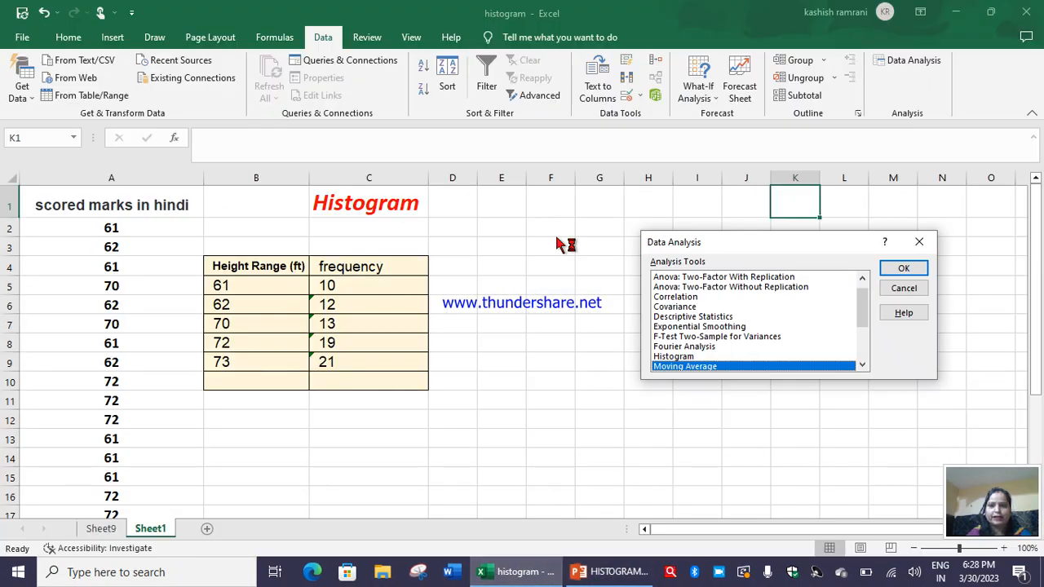
left_click(682, 349)
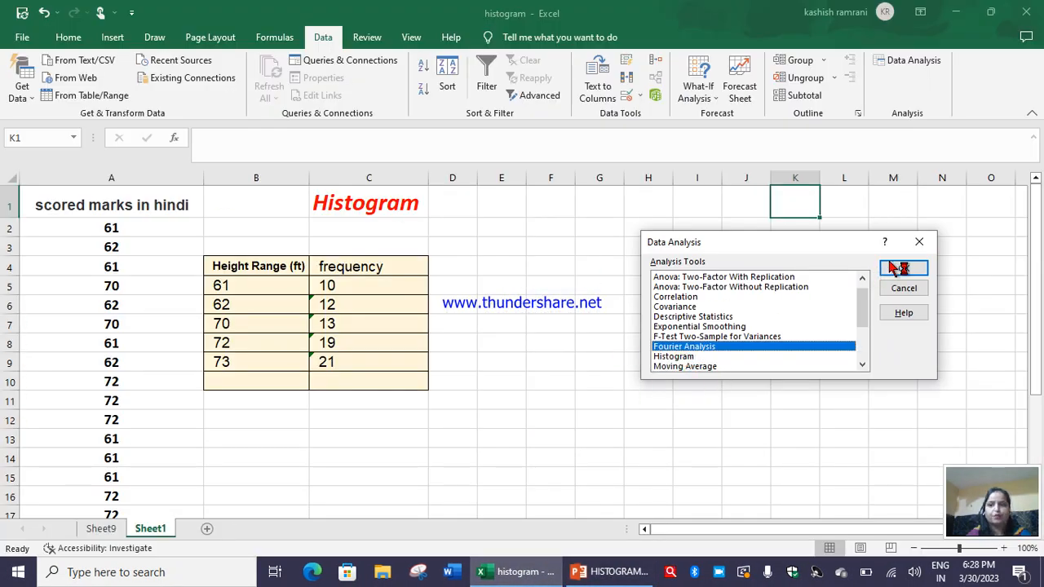
left_click(918, 242)
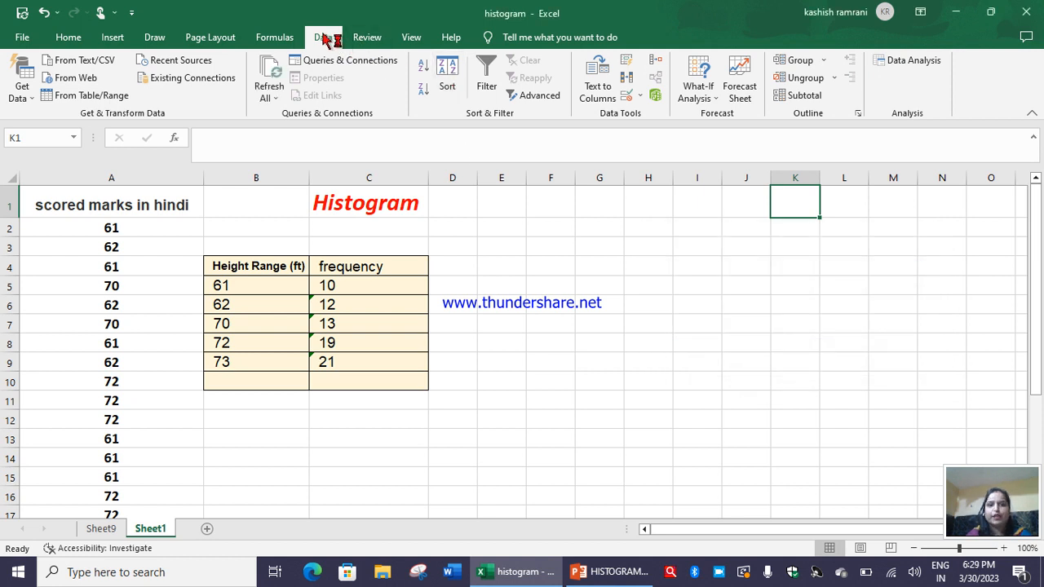
left_click(919, 69)
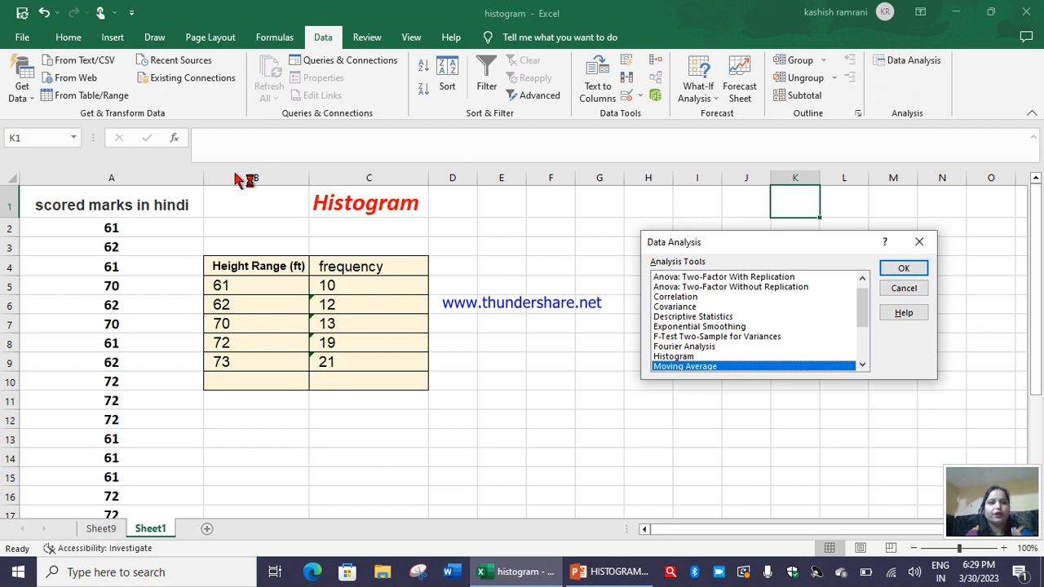
left_click(676, 357)
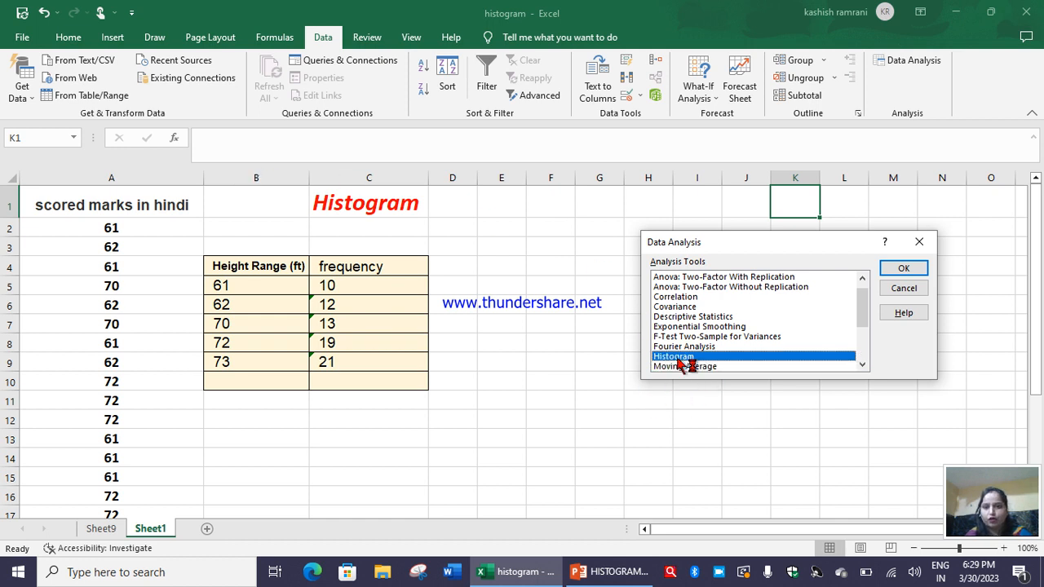
left_click(903, 270)
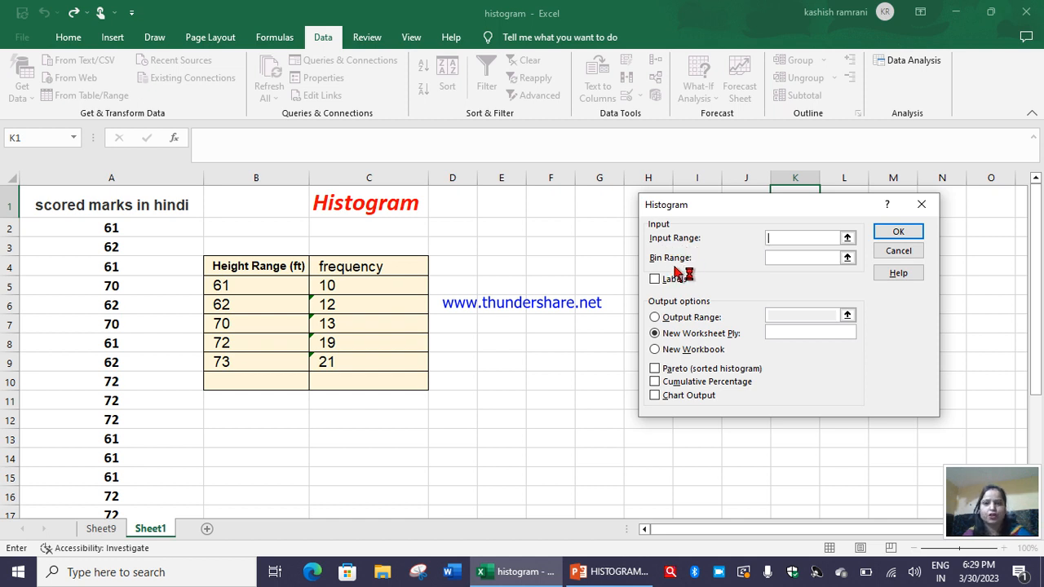
Step: Set the histogram's input range to the Hindi marks in A2:A26
left_click(847, 239)
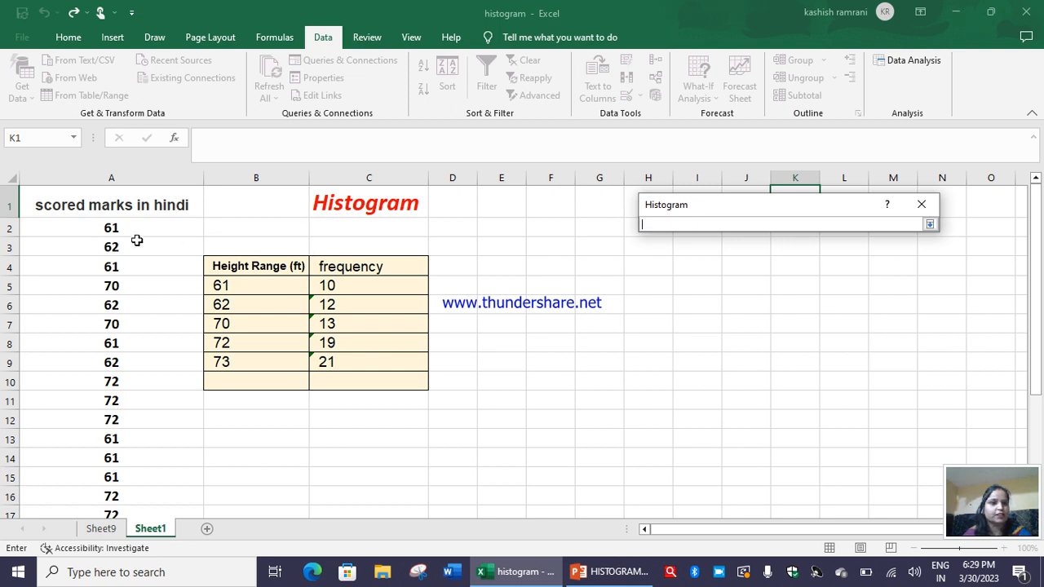
left_click_drag(134, 229, 137, 484)
left_click(930, 225)
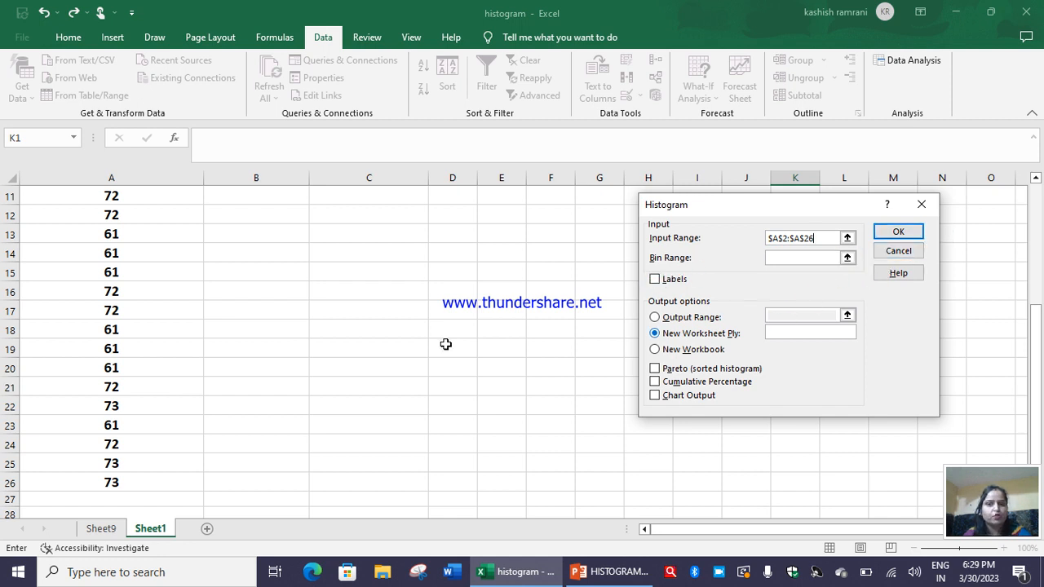
Step: Set the histogram's bin range to cell B9 and turn on Labels
scroll(442, 342, "up", 4)
left_click(847, 259)
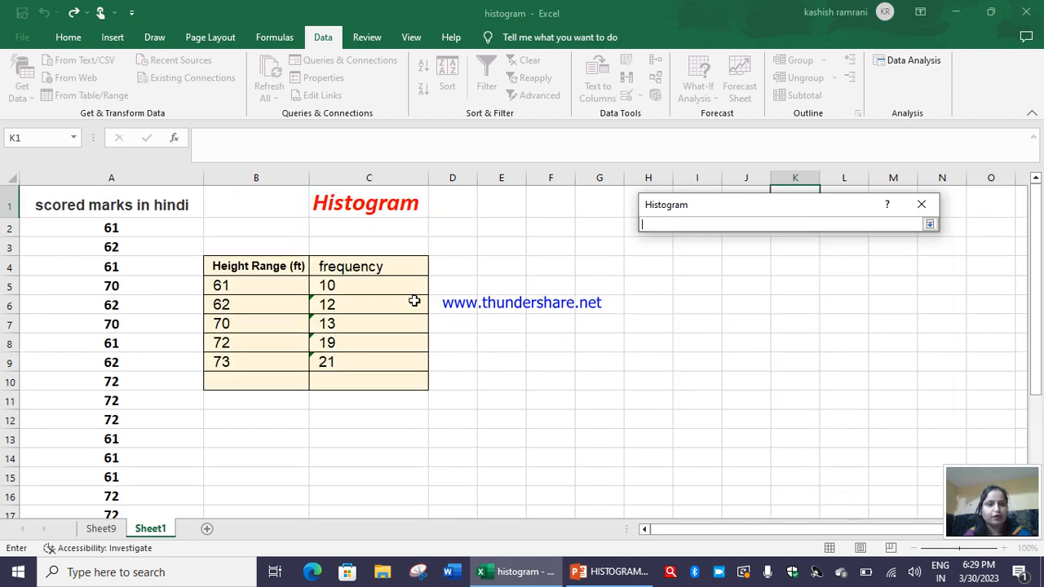
left_click_drag(258, 291, 275, 359)
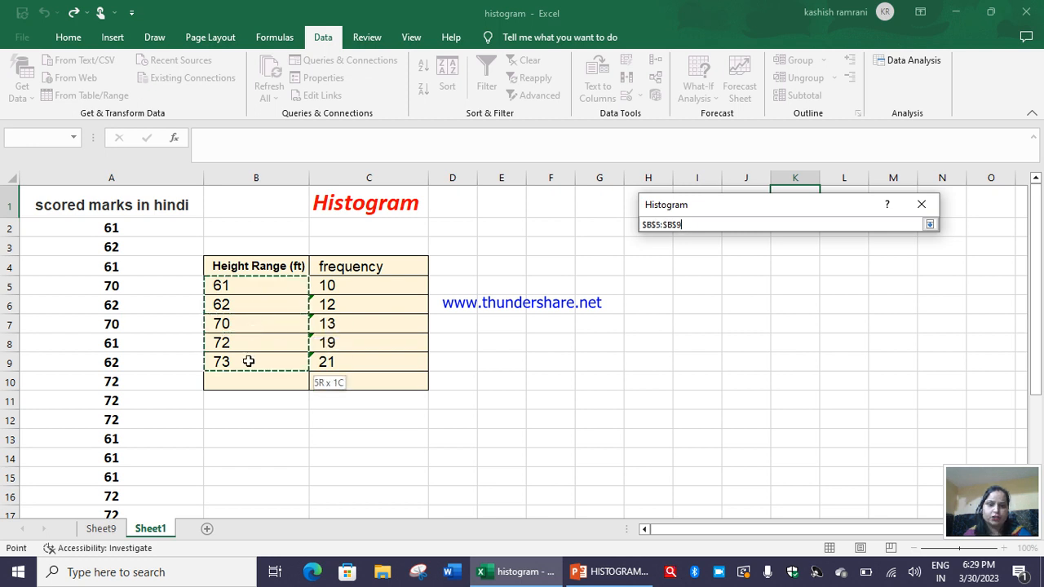
left_click(249, 361)
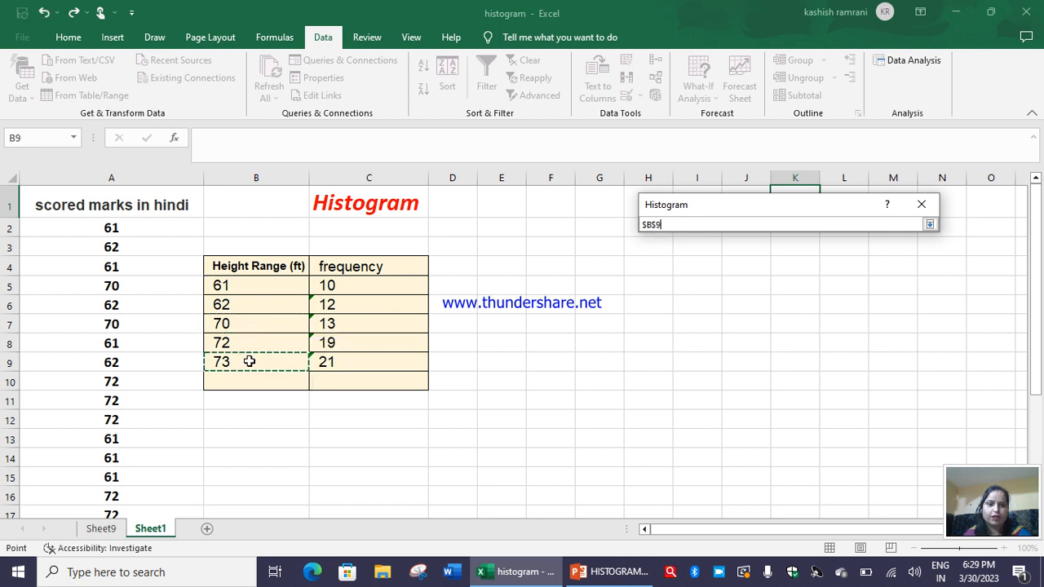
left_click(930, 224)
left_click(676, 281)
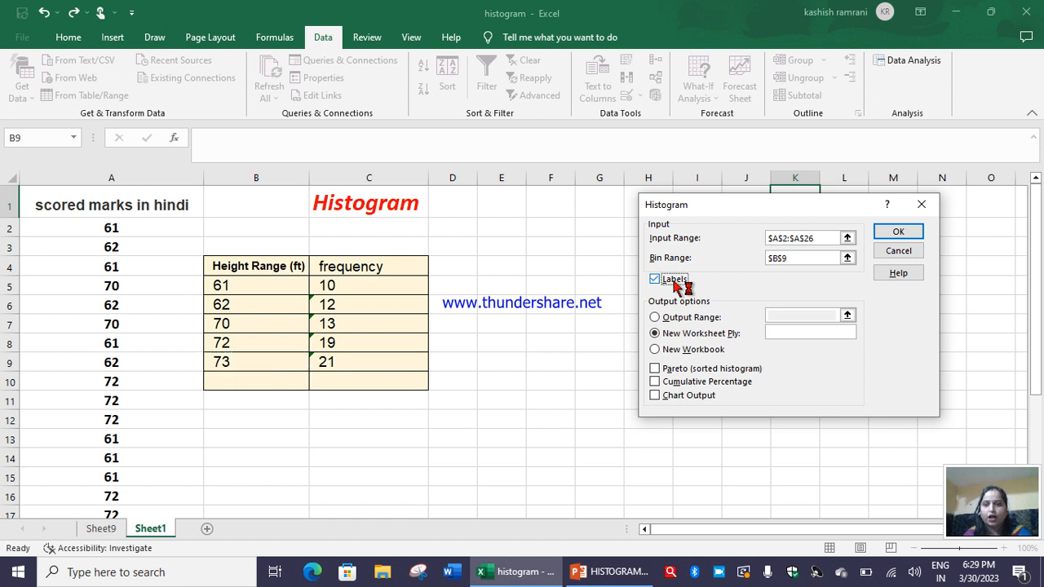
Step: Send the histogram output to a range on the current sheet starting at cell F5
left_click(709, 319)
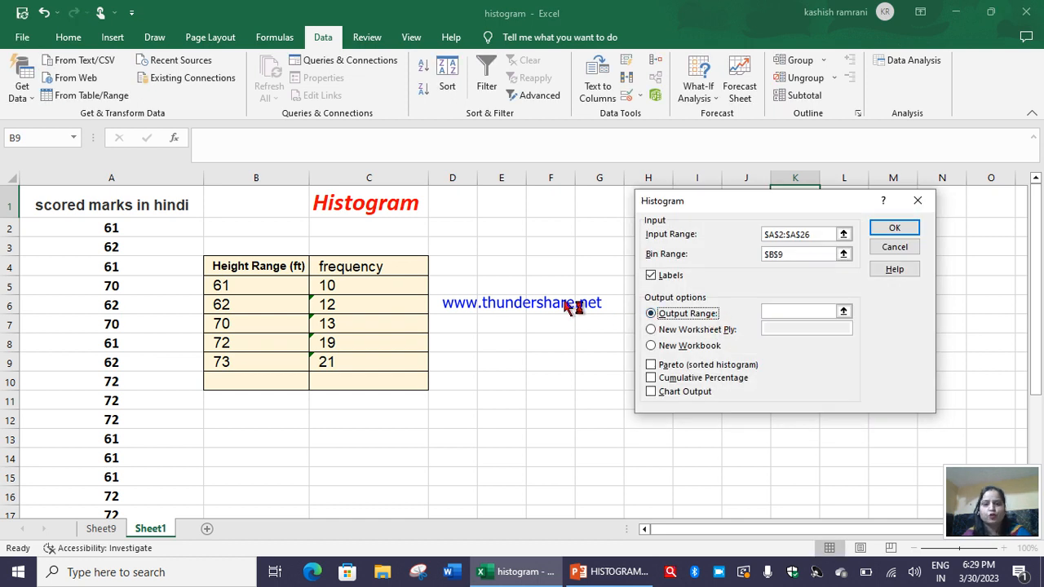
left_click(844, 311)
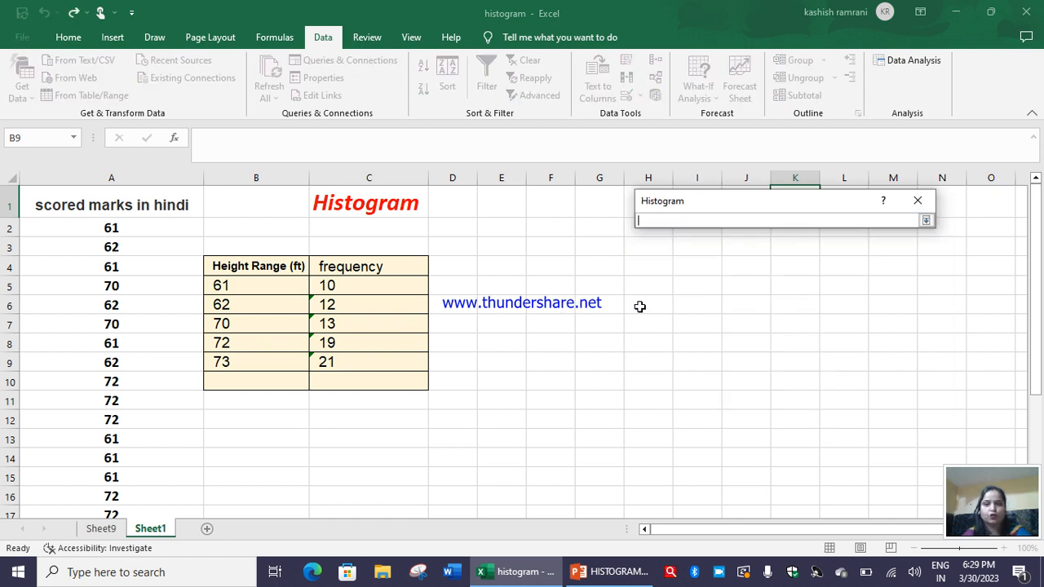
left_click(548, 282)
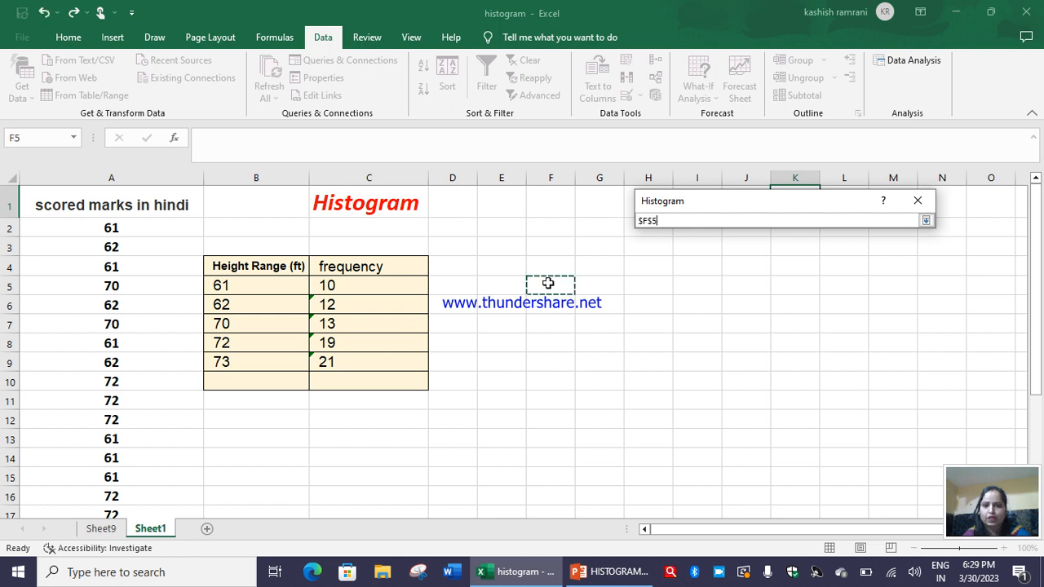
left_click(925, 220)
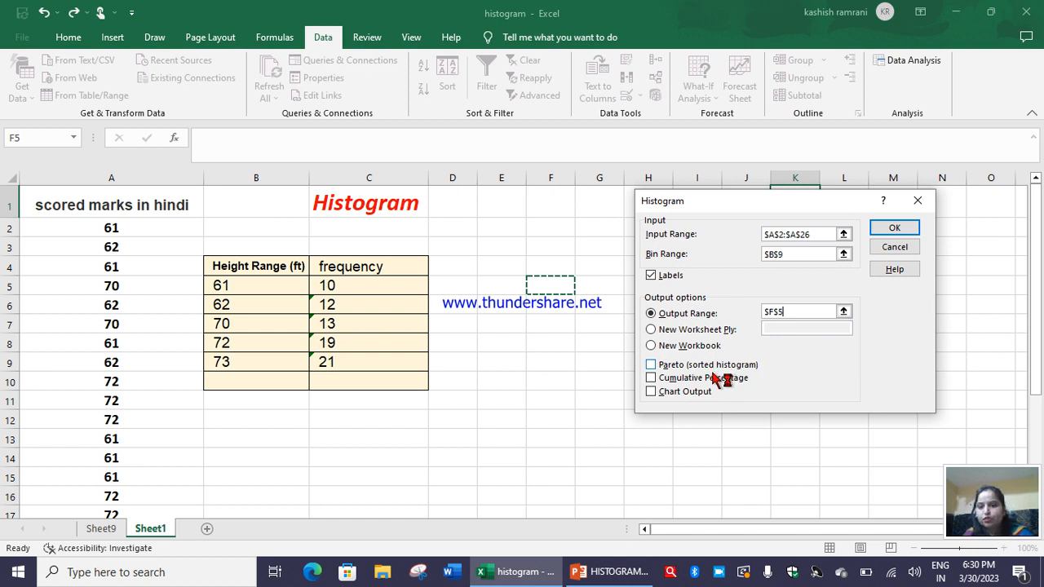
Step: Turn on Chart Output and try to generate the histogram
left_click(698, 398)
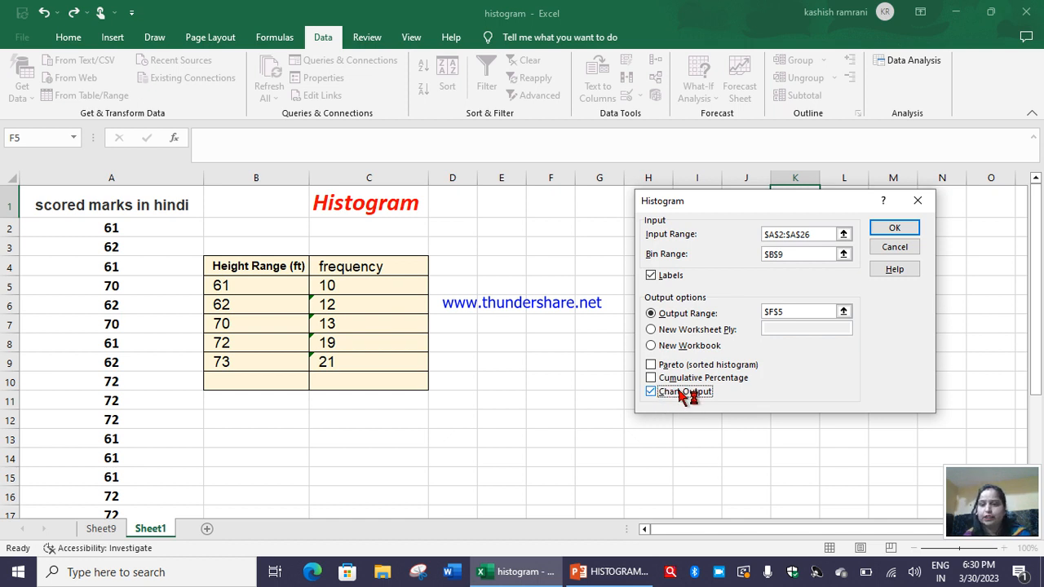
left_click(912, 231)
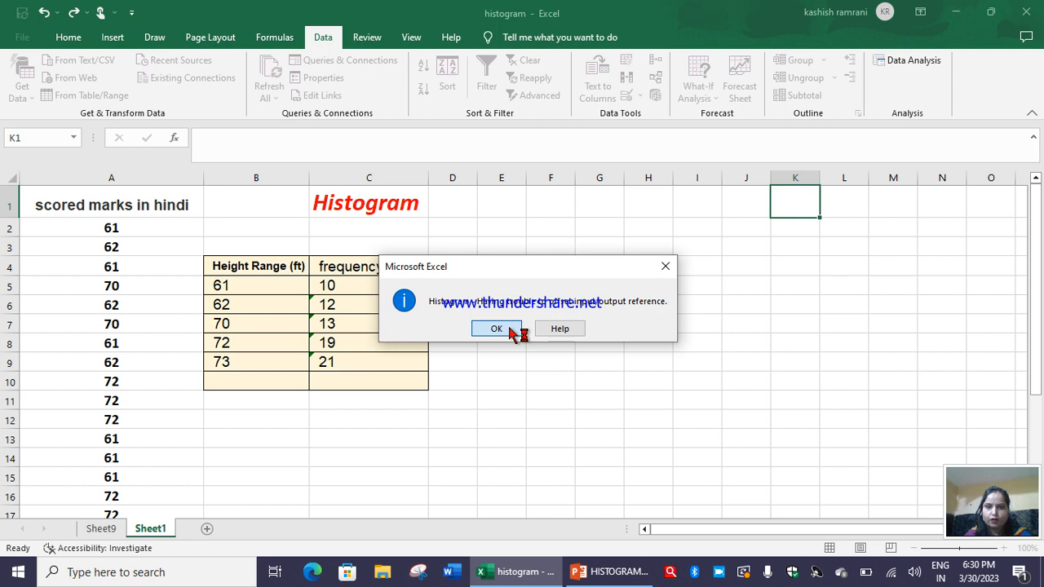
left_click(509, 328)
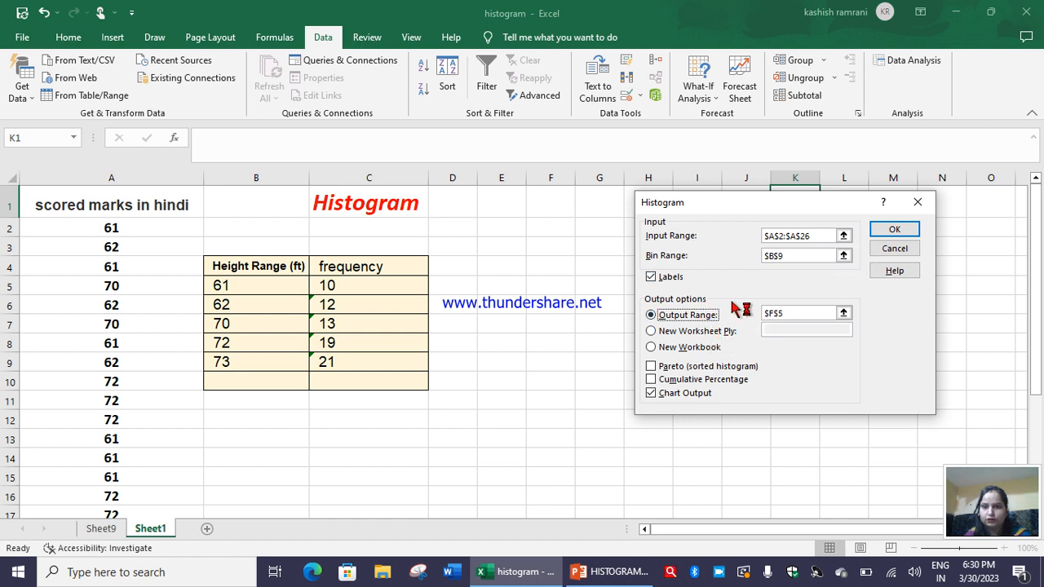
Step: Change the histogram's output range to cell H6, leaving Labels turned on
left_click(672, 279)
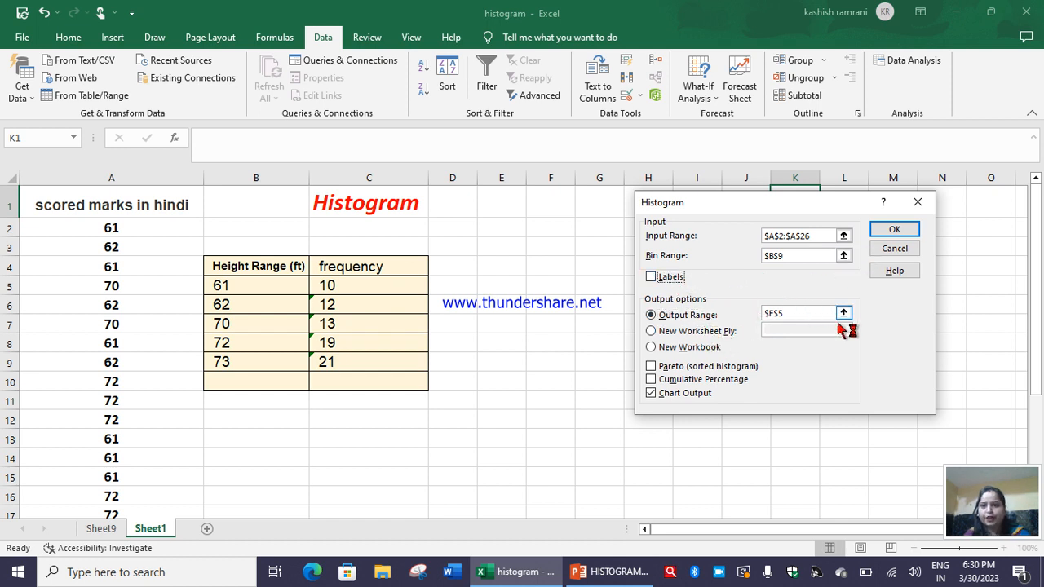
left_click(845, 313)
left_click(652, 307)
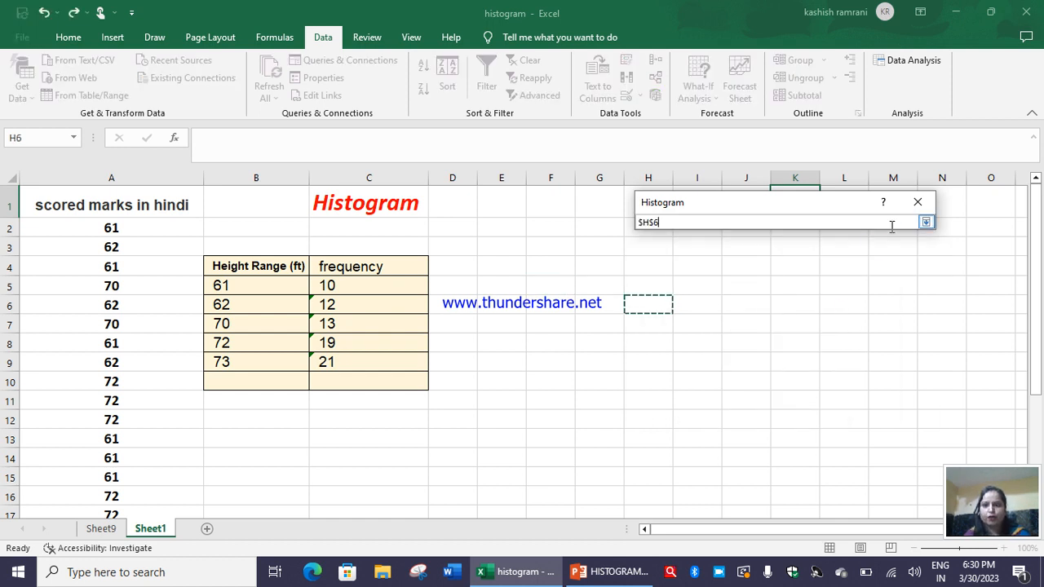
left_click(926, 223)
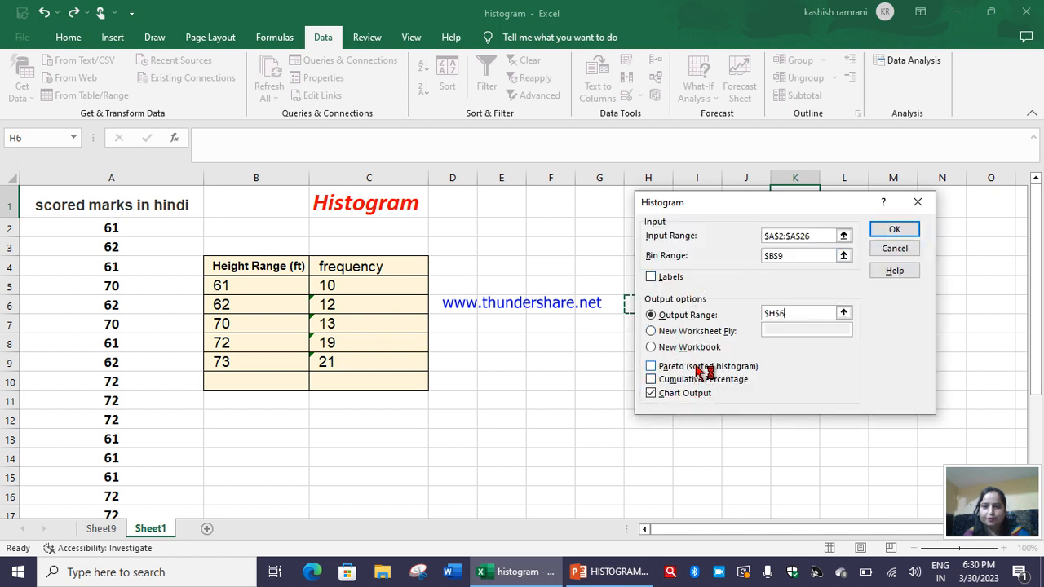
left_click(682, 277)
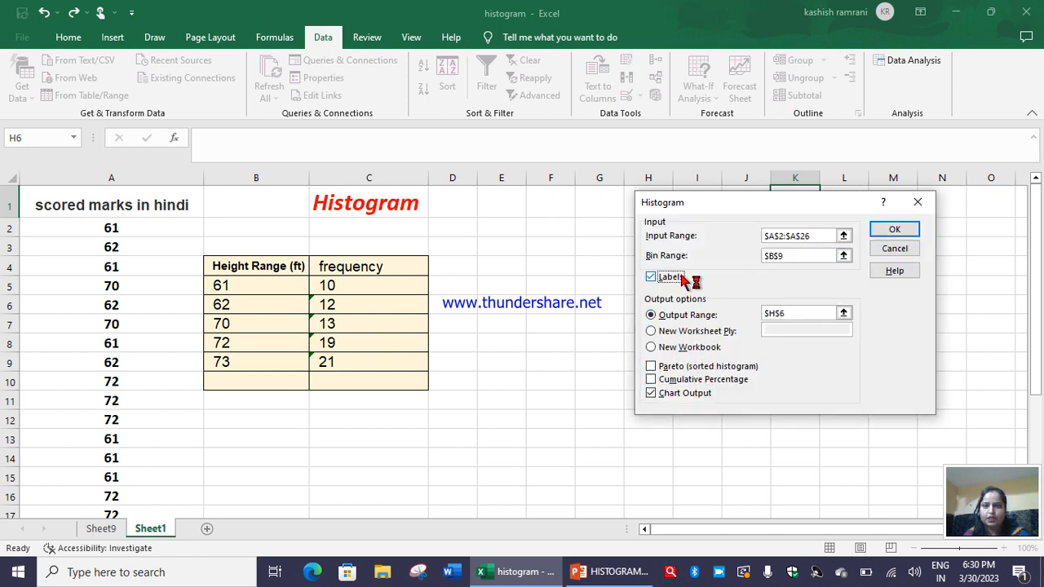
Step: Set the bin range to the Height Range values in B5:B9 and generate the histogram
left_click(844, 256)
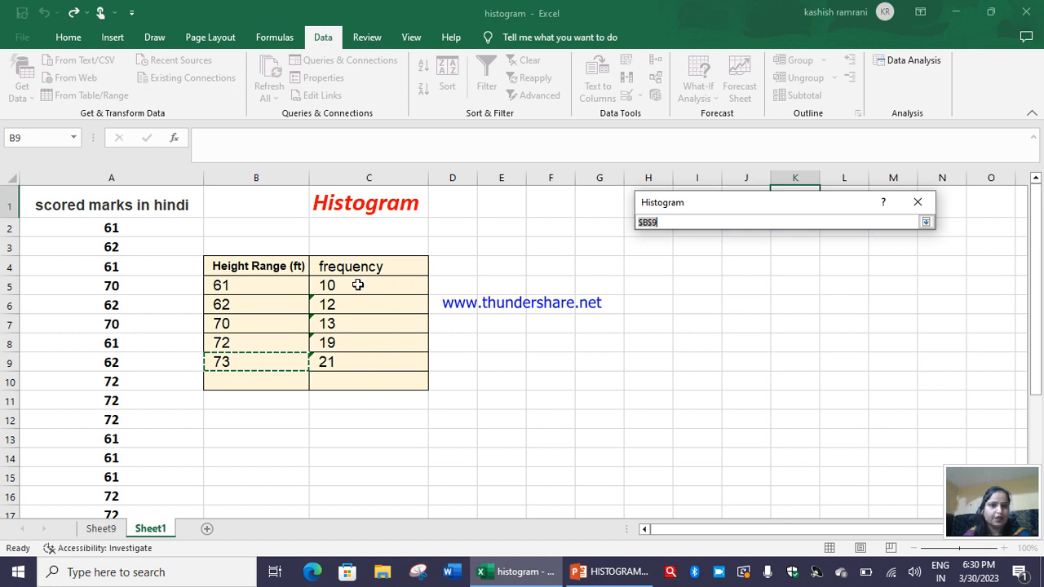
left_click_drag(268, 284, 263, 361)
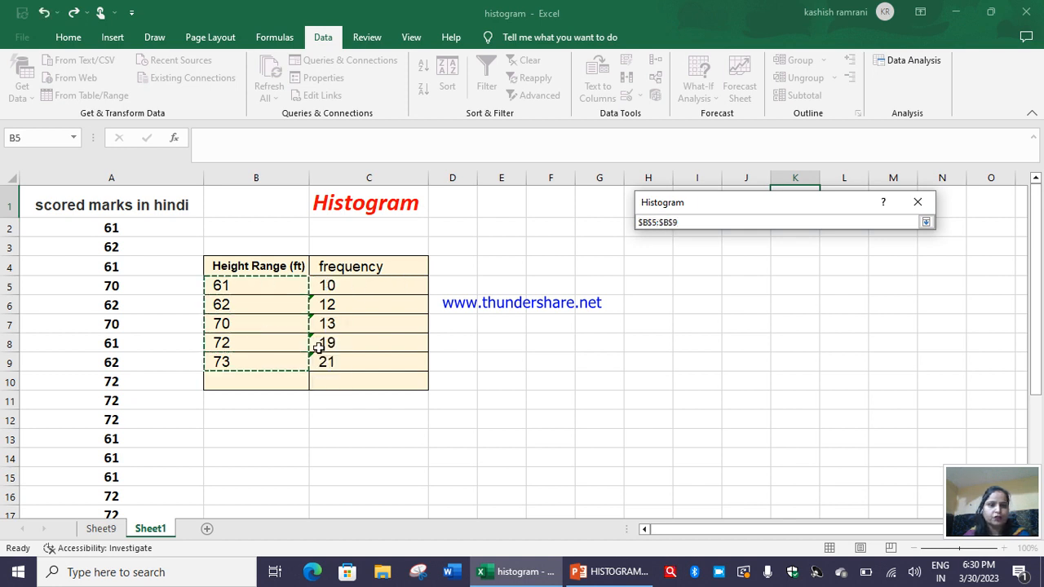
left_click(925, 222)
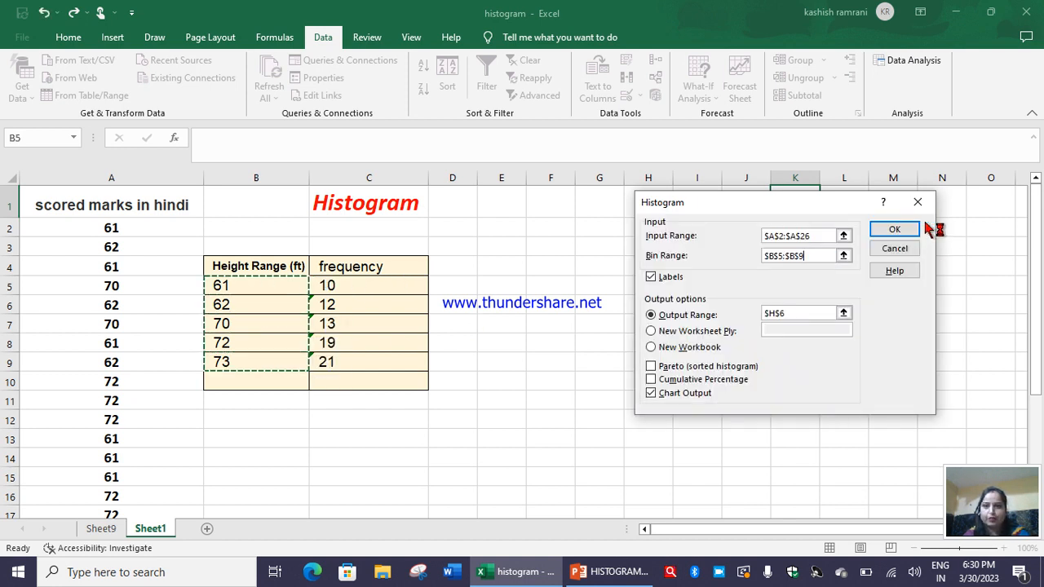
left_click(894, 229)
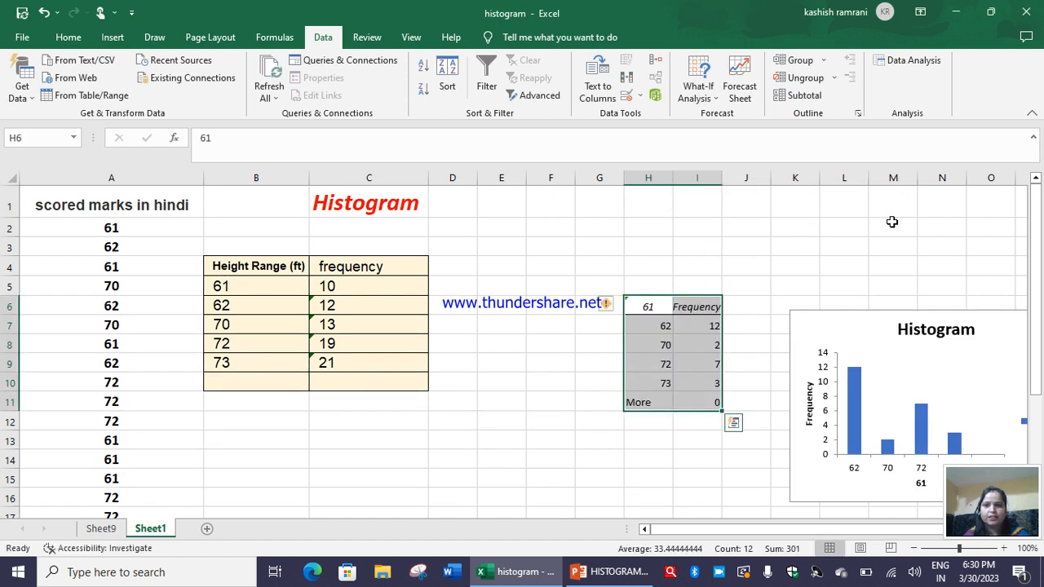
Step: Move the histogram chart closer to the frequency table and enlarge it to span about columns F to M, rows 2 to 14
left_click(840, 328)
left_click_drag(834, 305, 784, 289)
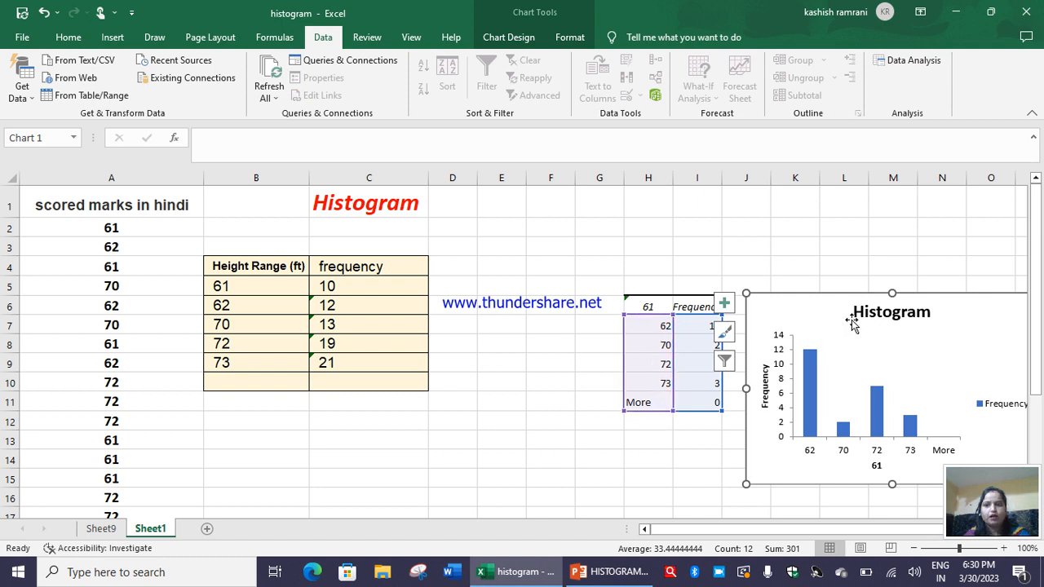
left_click_drag(848, 295, 671, 229)
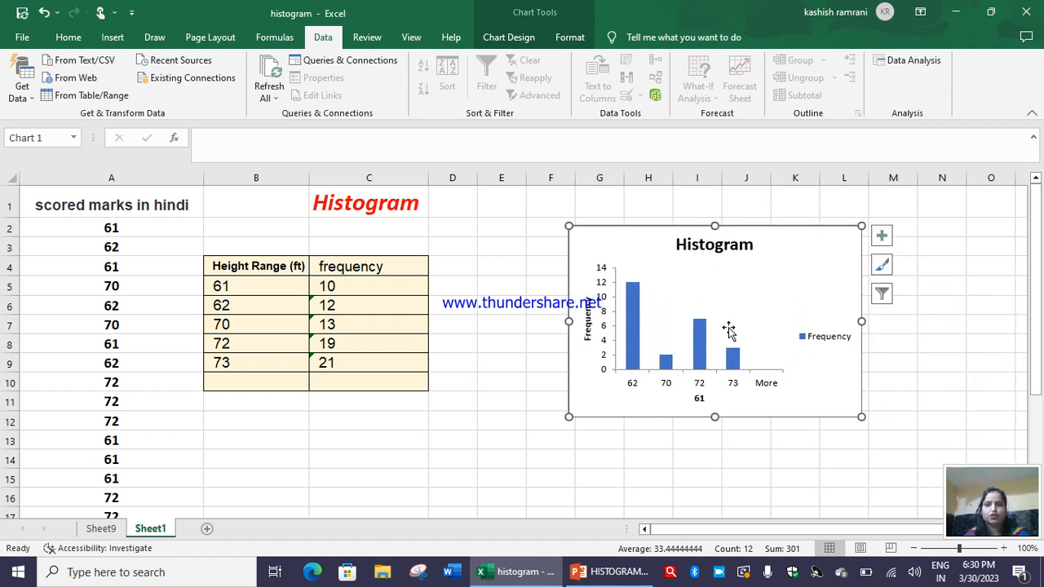
left_click_drag(860, 417, 921, 472)
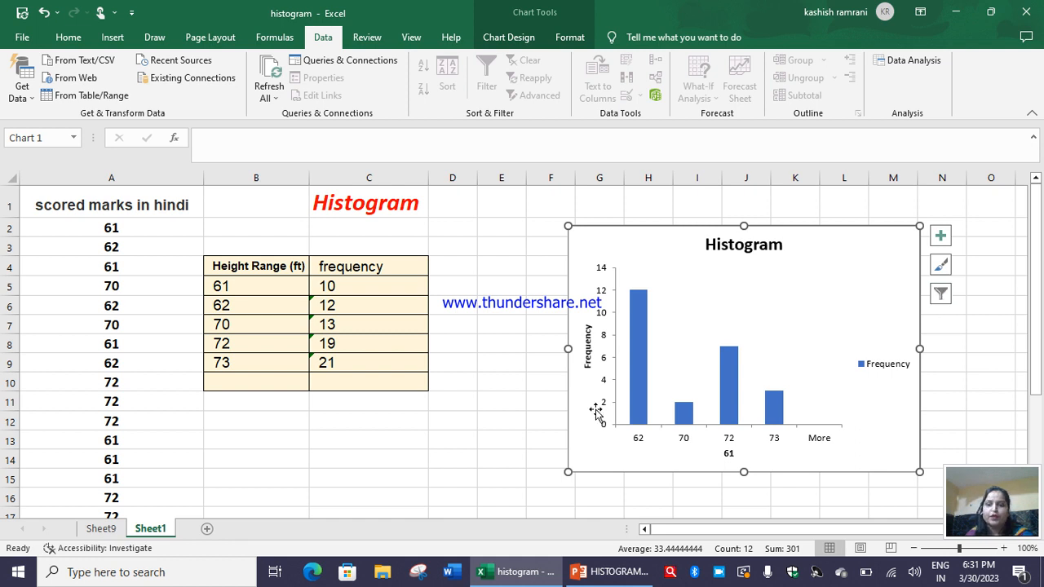
left_click(639, 398)
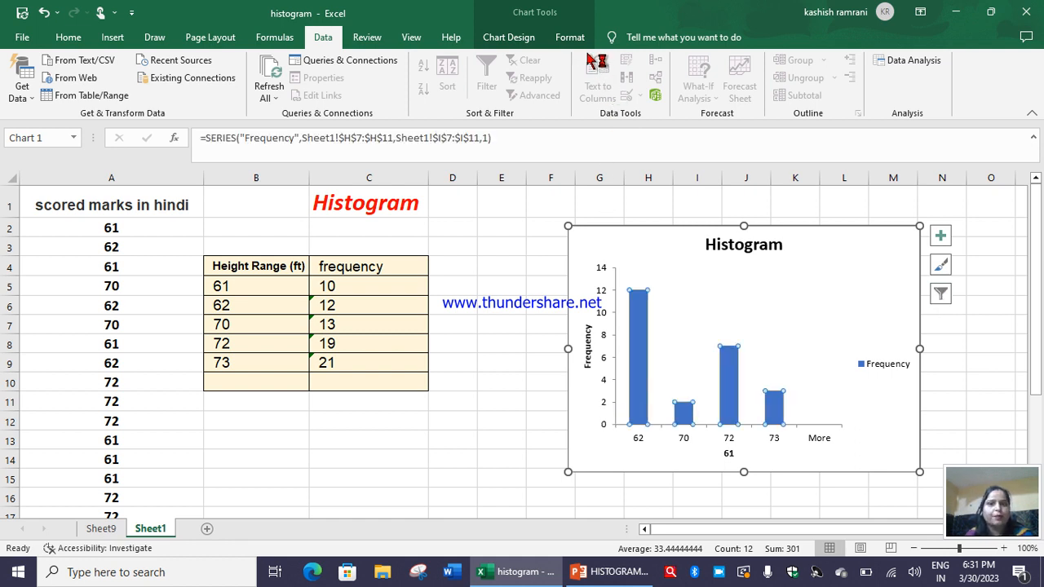
left_click(508, 39)
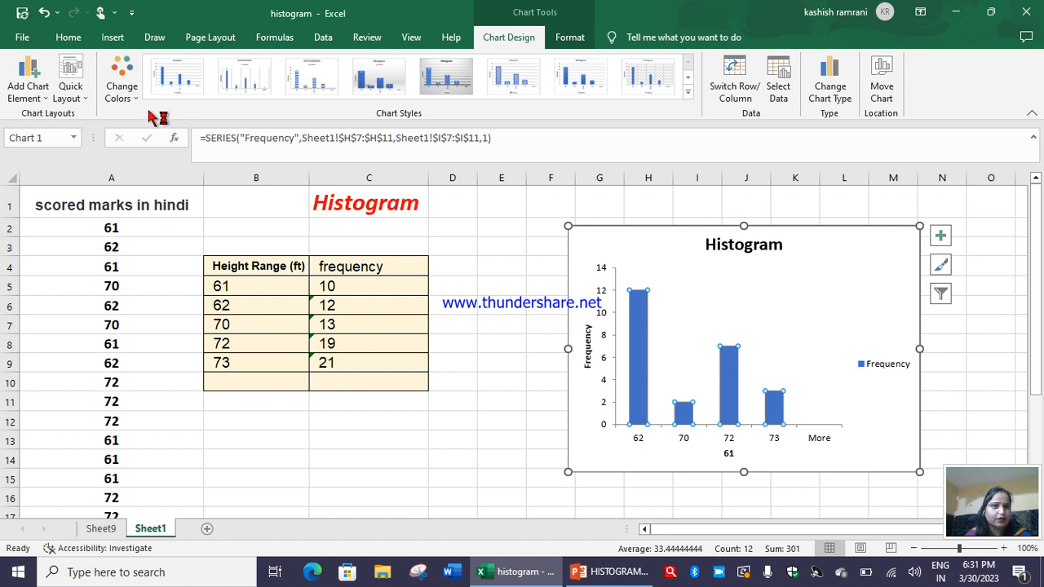
right_click(688, 418)
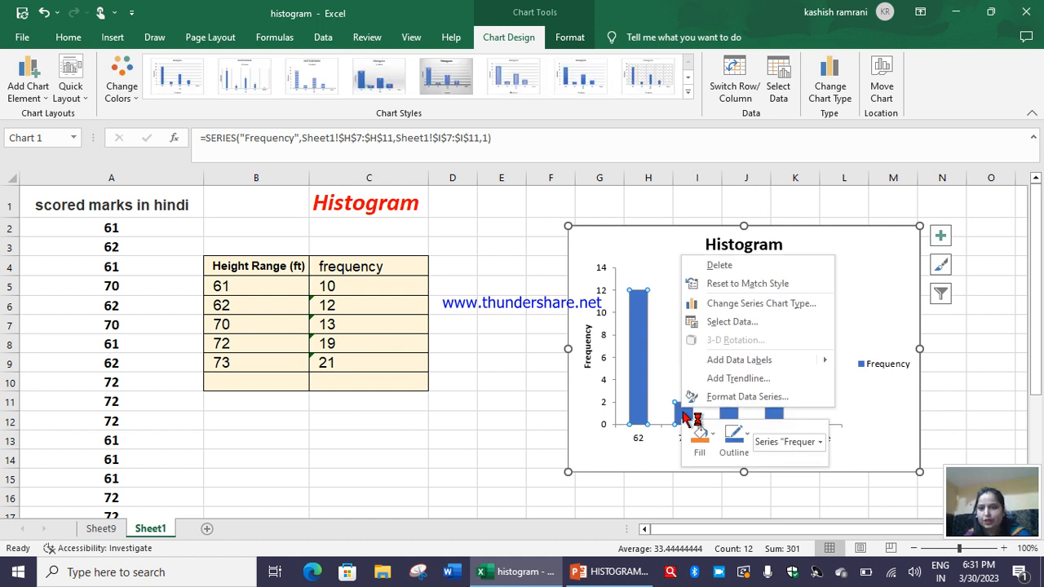
left_click(820, 444)
left_click(821, 445)
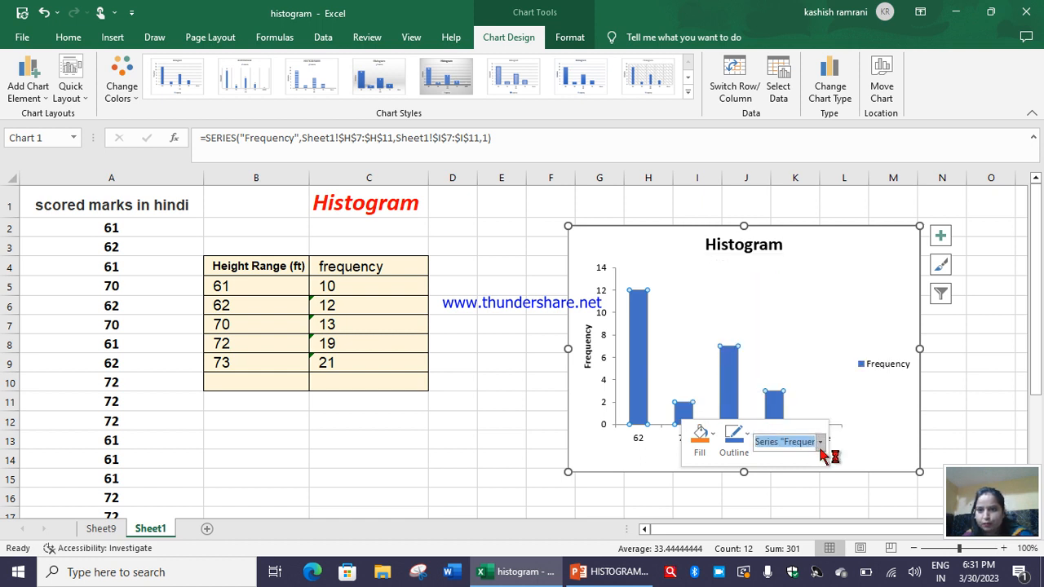
left_click(742, 444)
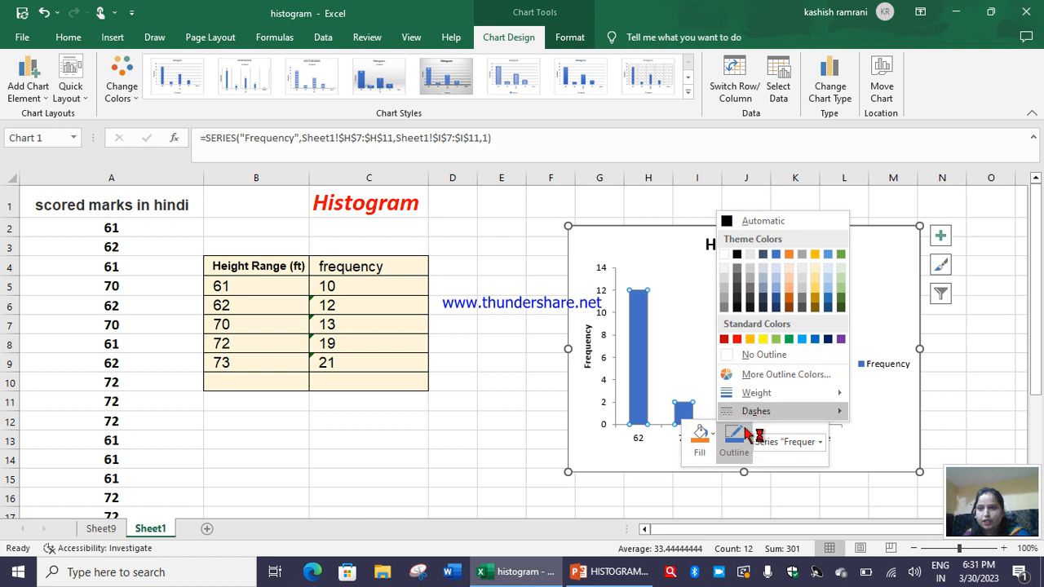
left_click(706, 454)
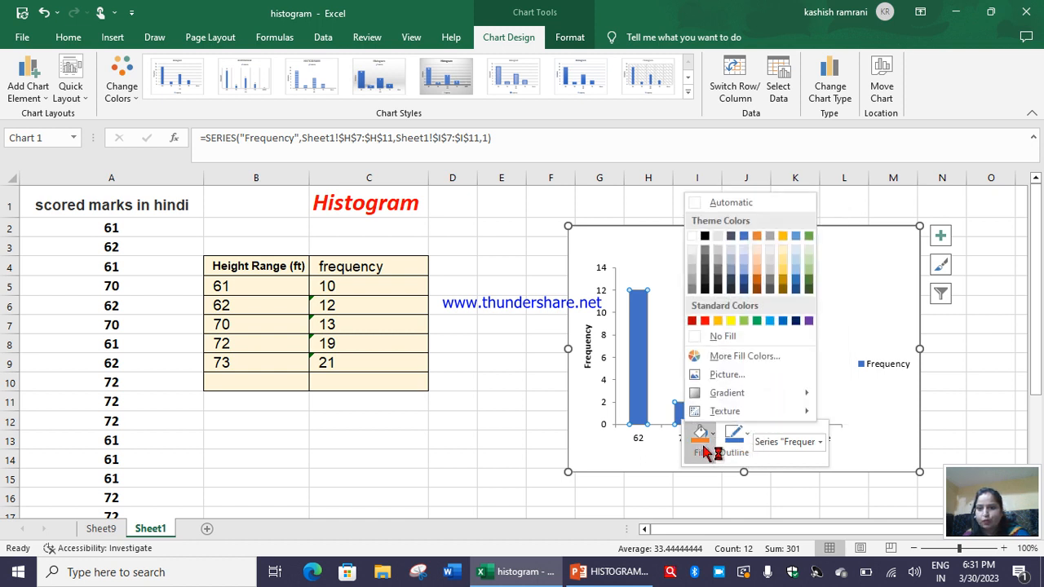
left_click(706, 453)
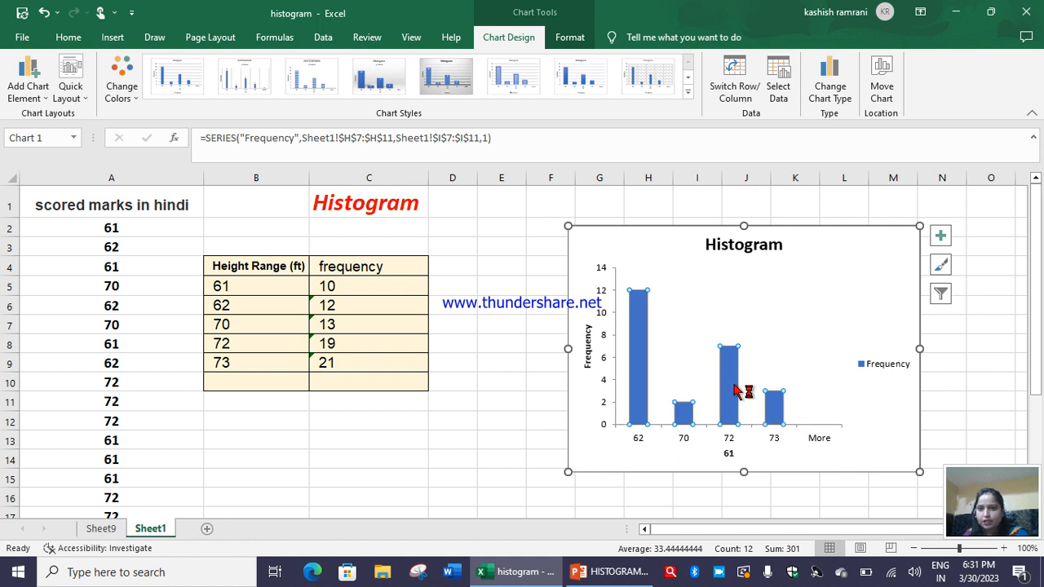
Step: Open the formatting options for the histogram's Frequency series and set its Series Overlap to -100%
right_click(733, 382)
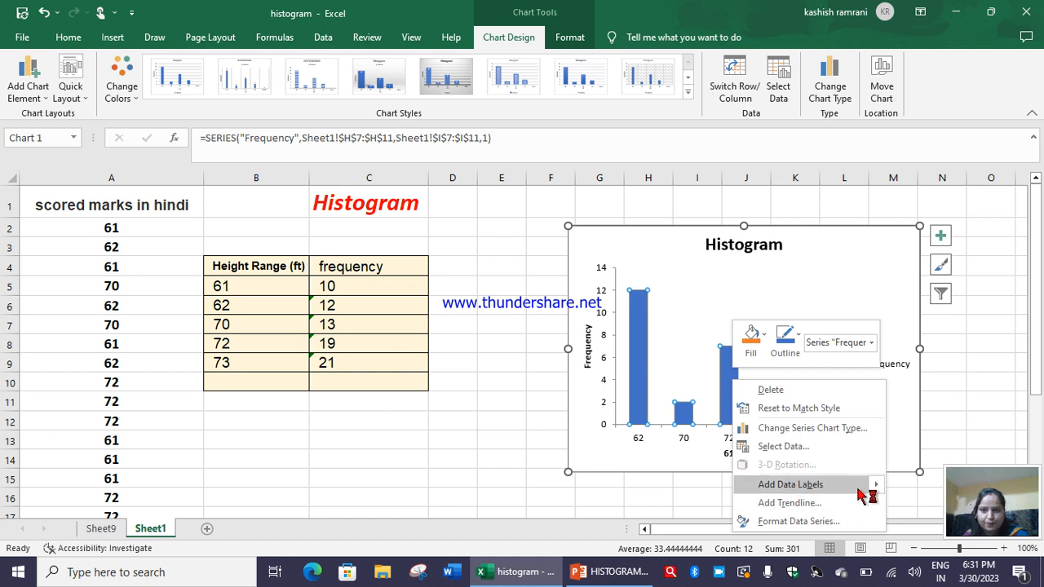
left_click(833, 526)
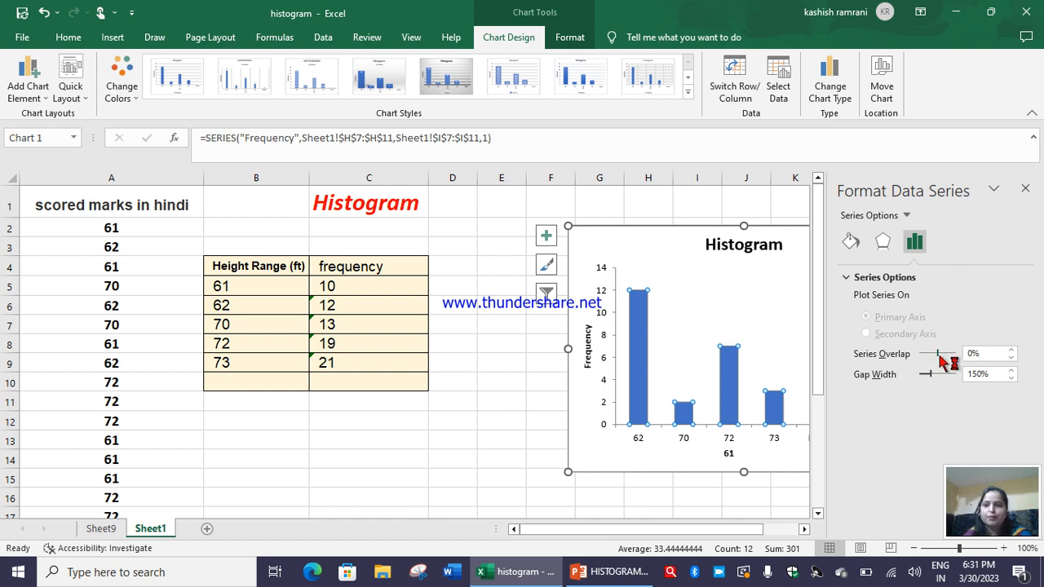
left_click_drag(940, 356, 960, 357)
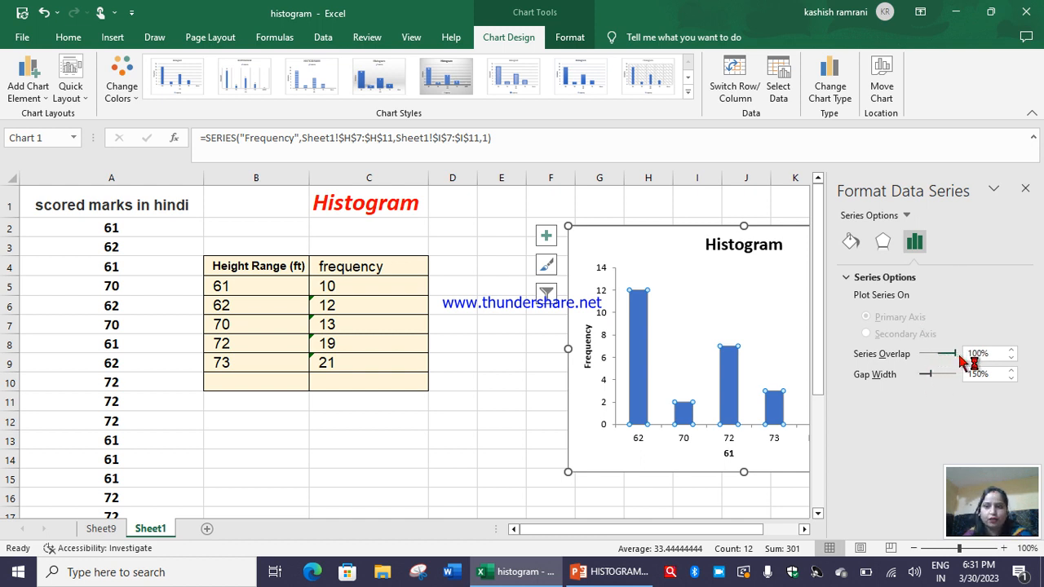
left_click_drag(925, 360, 920, 357)
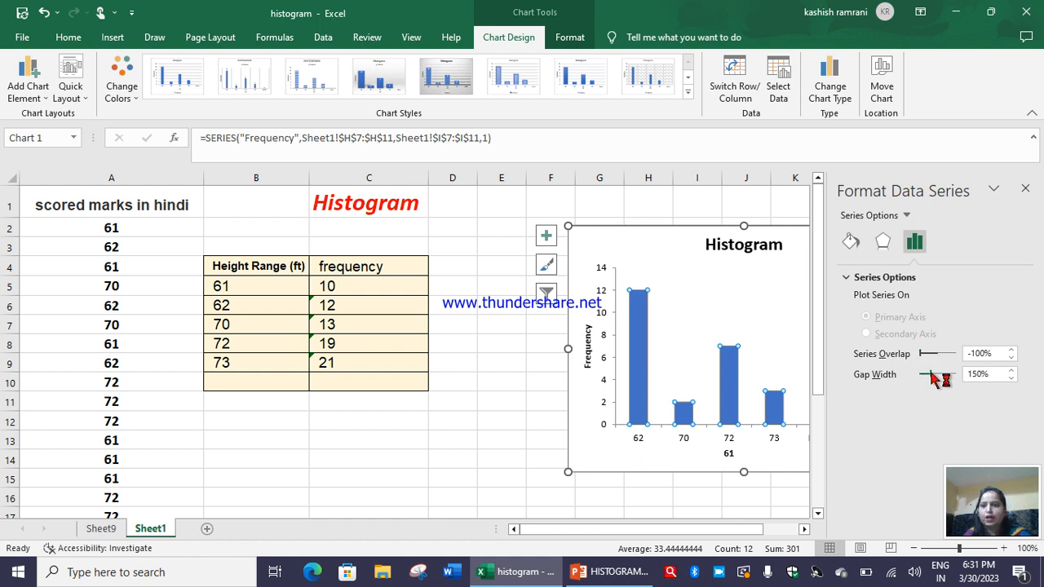
Step: Reduce the Frequency bars' Gap Width to 6% and close the series formatting options
mouse_move(932, 373)
left_mouse_down()
mouse_move(917, 377)
mouse_move(930, 372)
left_mouse_up()
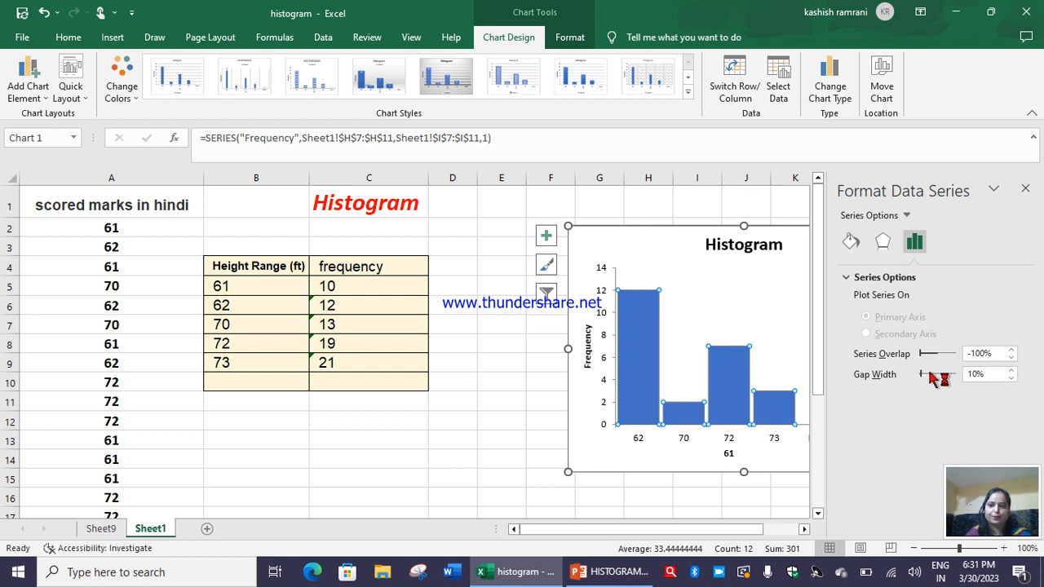
left_click(1011, 379)
left_click(1011, 379)
left_click(1011, 379)
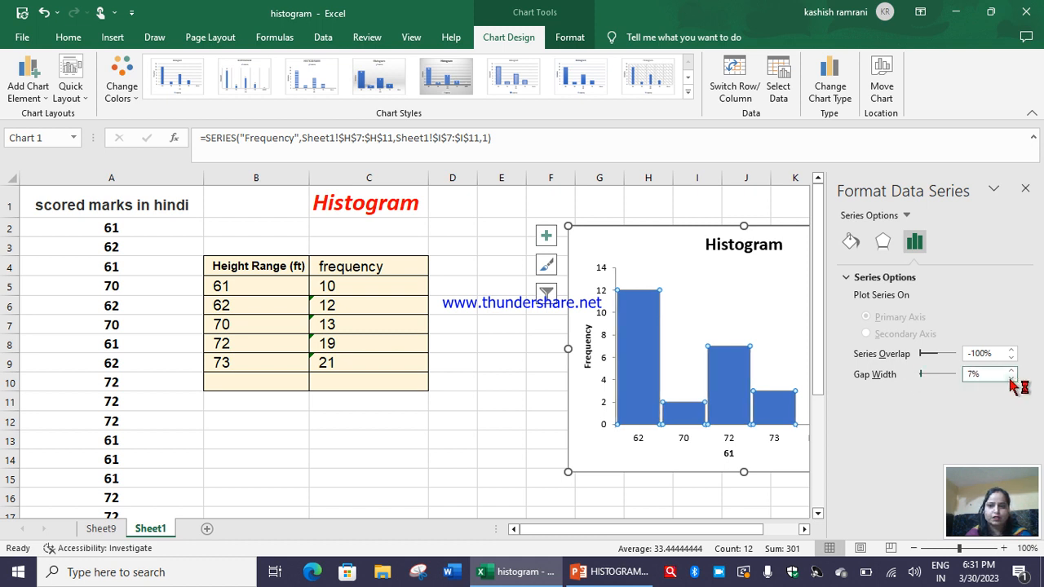
left_click(1011, 379)
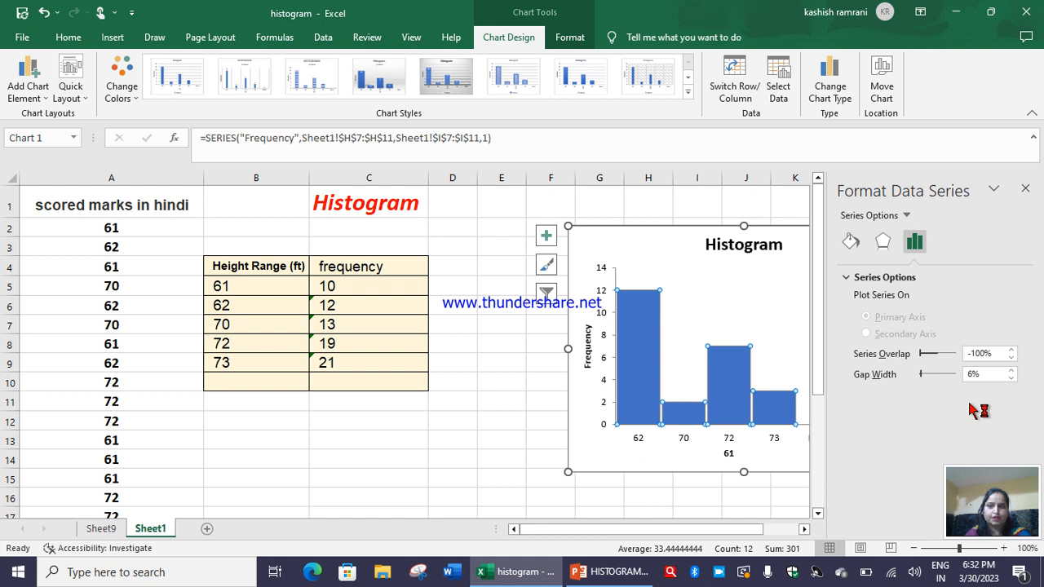
left_click(1025, 189)
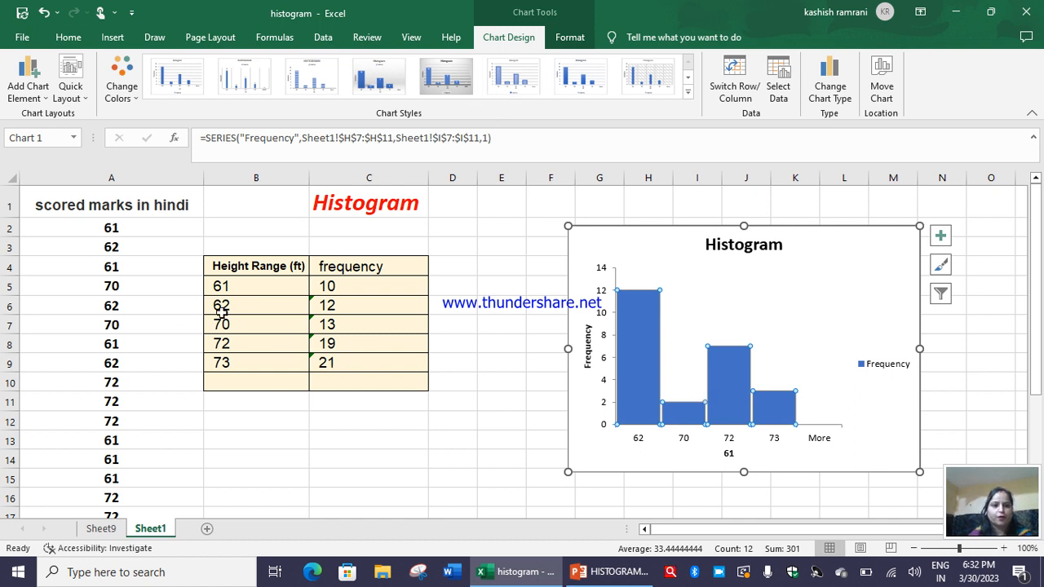
mouse_move(628, 417)
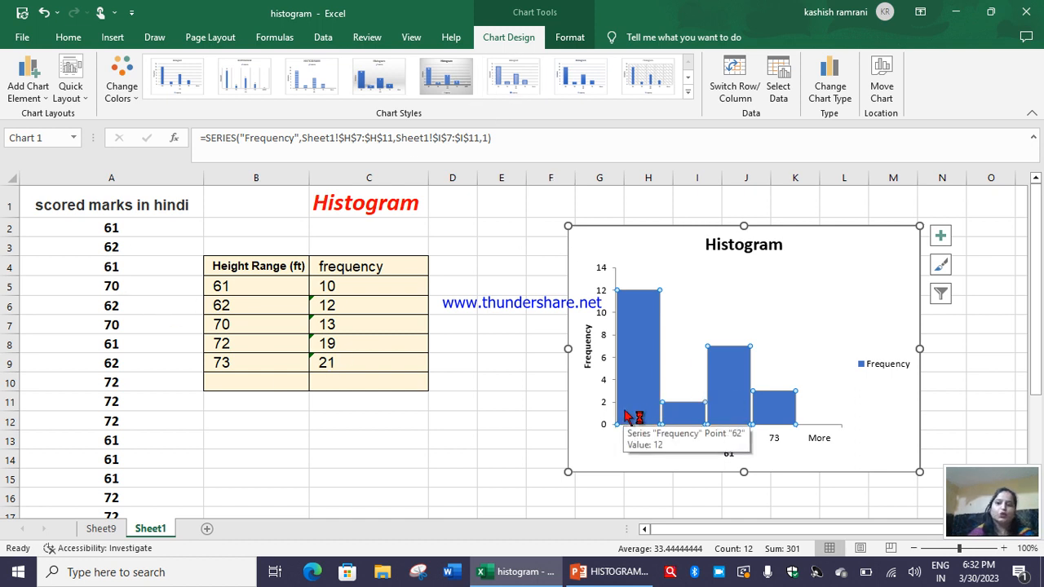